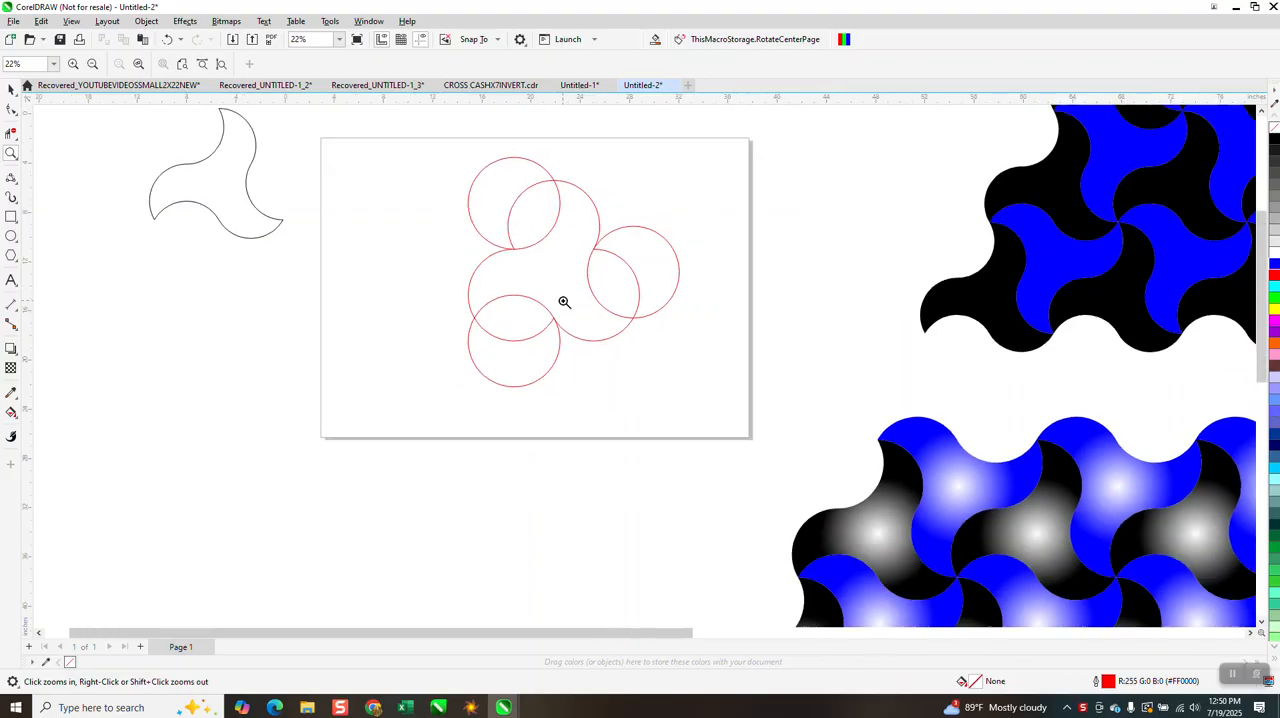
Smart-fill the central three-armed region of the overlapping red circles with orange (#FF6600) and no outline
click(11, 89)
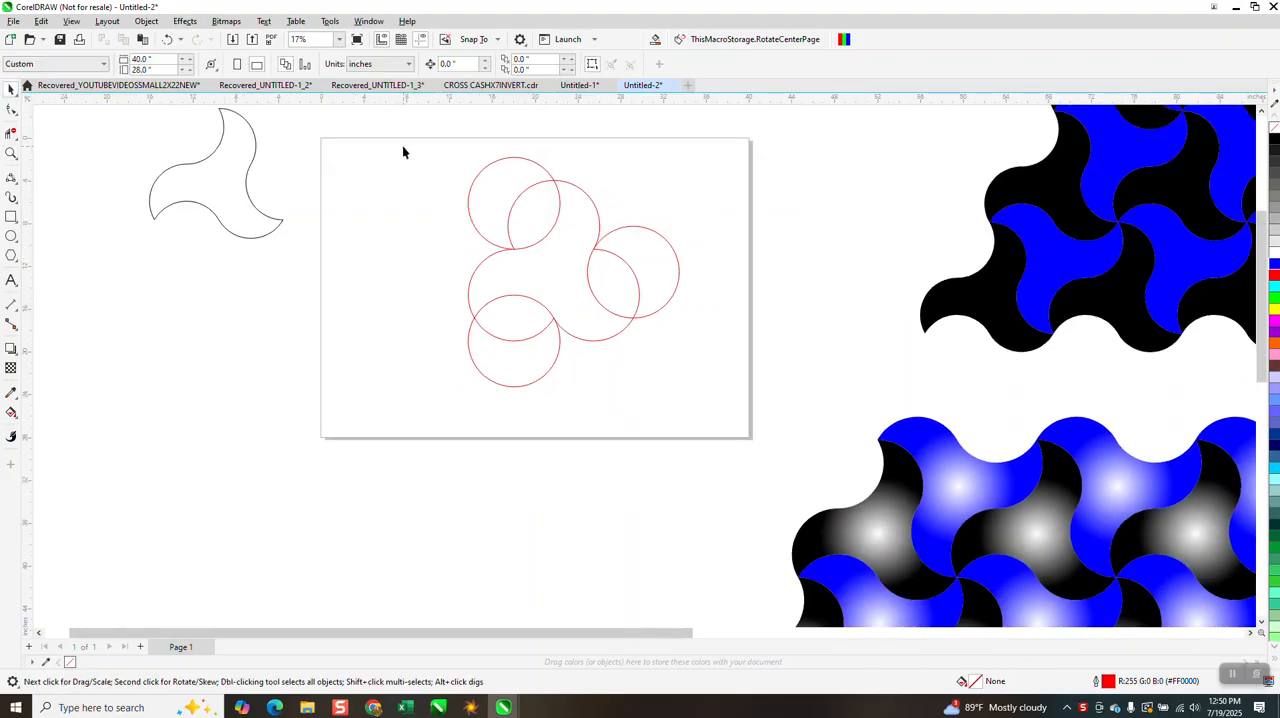
drag(734, 360, 758, 417)
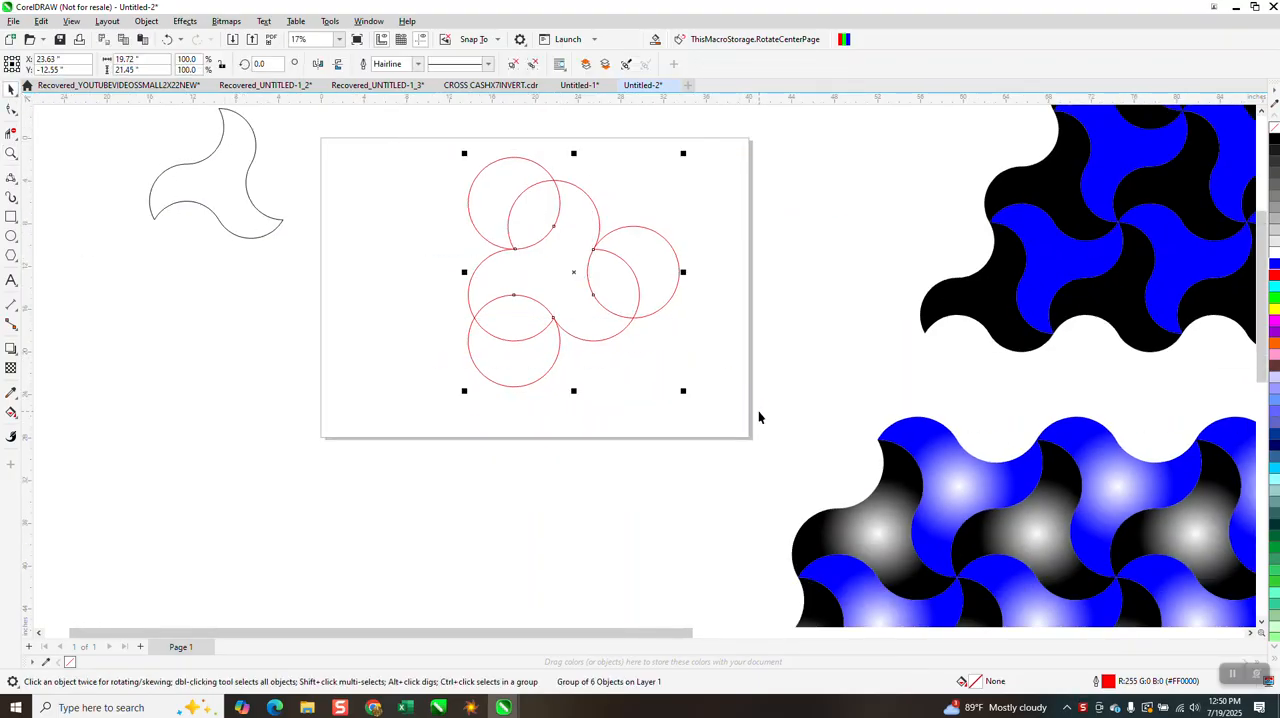
click(15, 416)
click(48, 427)
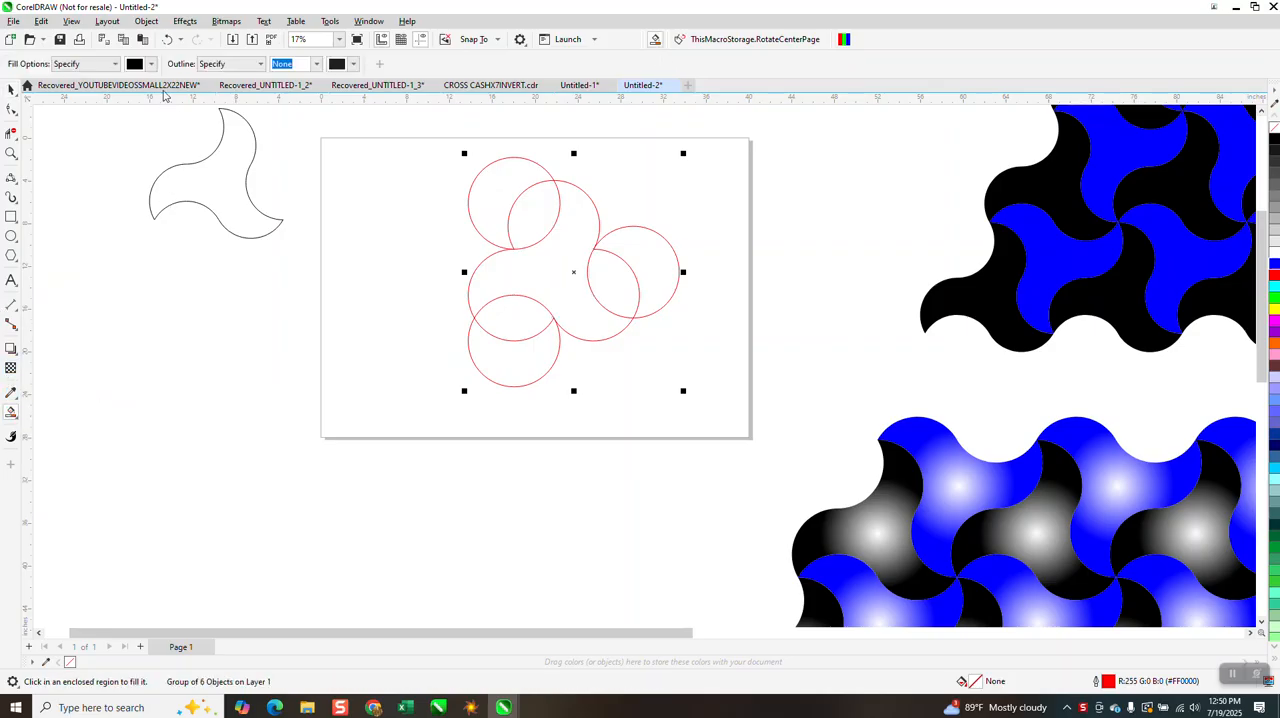
click(153, 65)
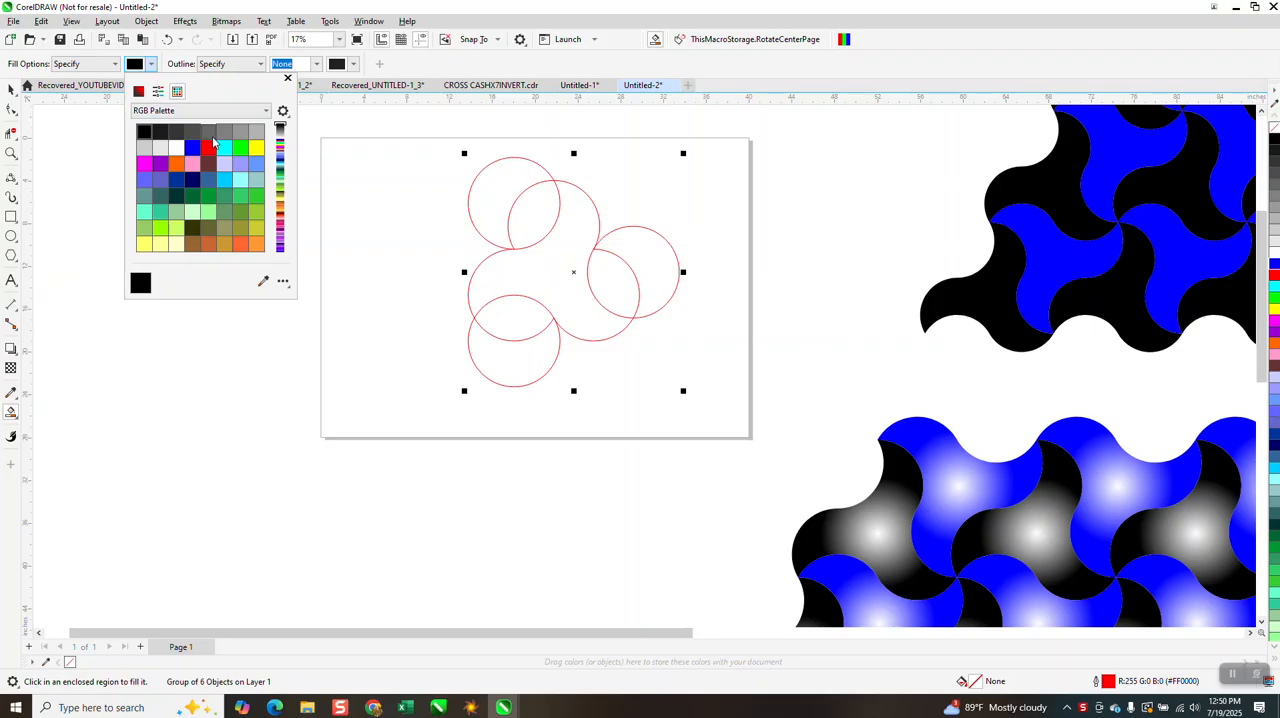
click(176, 163)
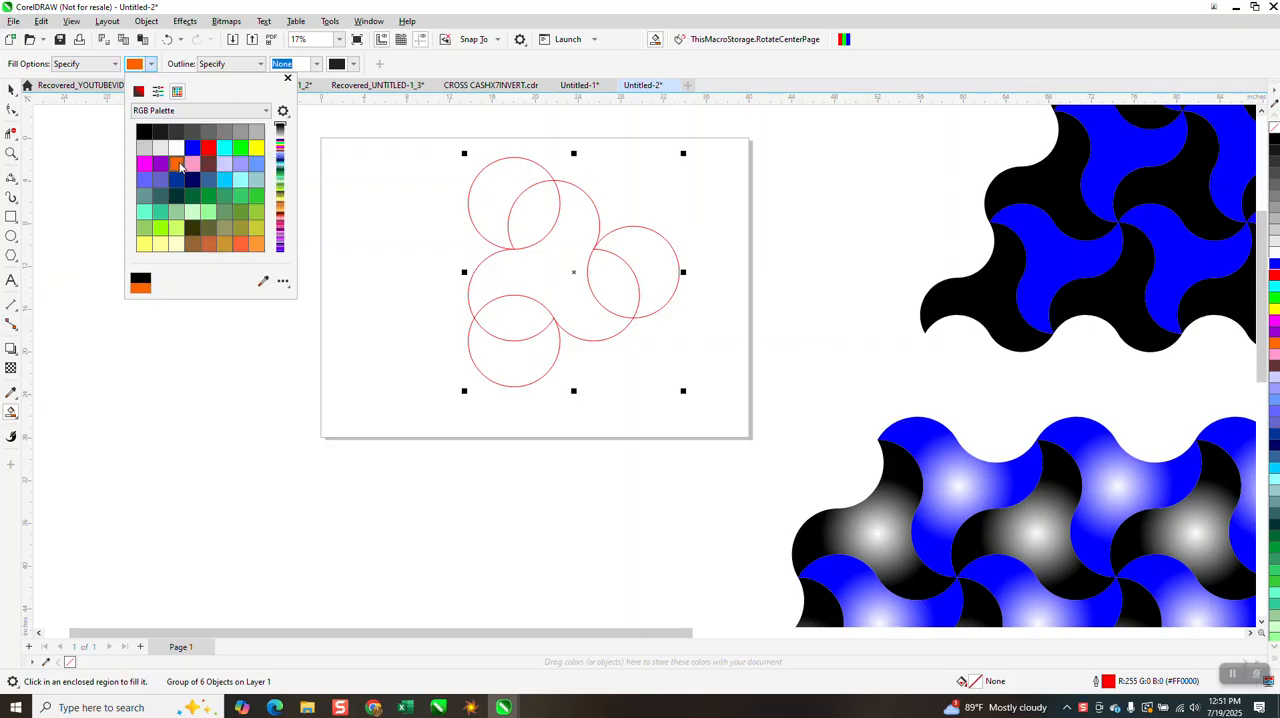
click(549, 279)
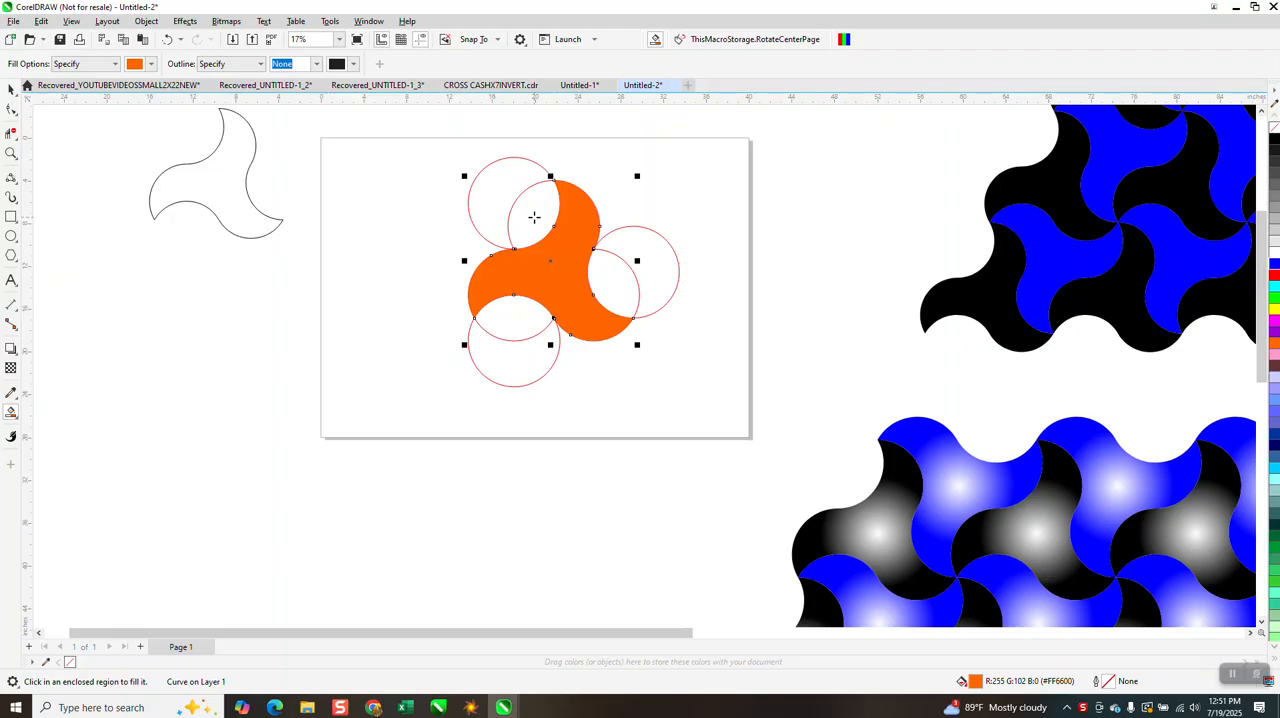
Smart-fill the three lens-shaped circle overlaps around the three-armed shape with the same orange
click(534, 217)
click(607, 279)
click(510, 325)
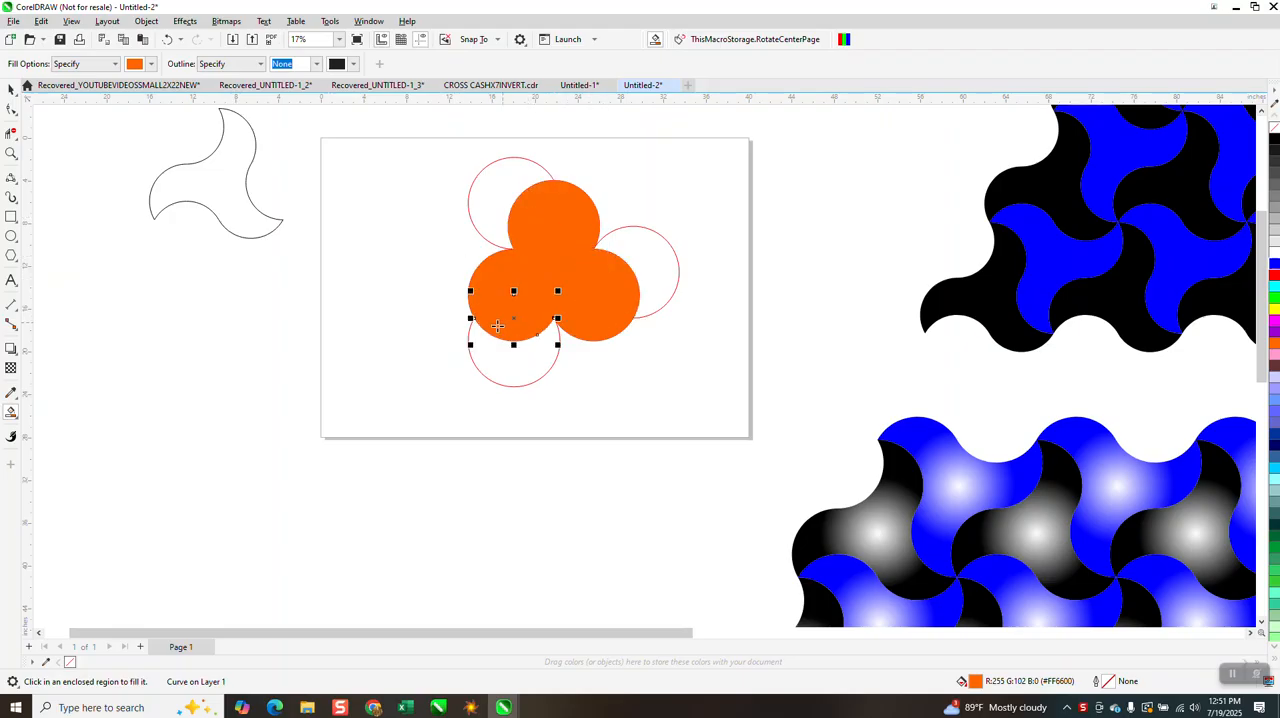
Delete the group of red circle outlines from around the orange fills
click(11, 89)
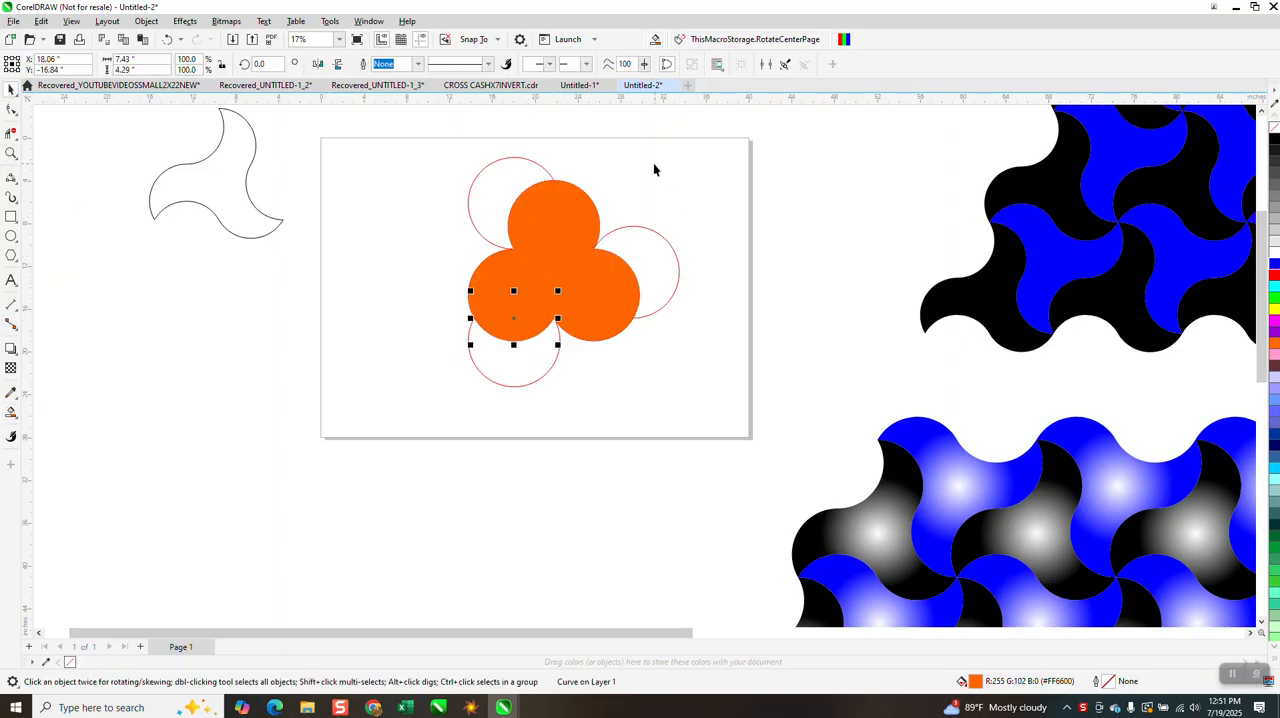
click(548, 177)
click(548, 177)
key(Delete)
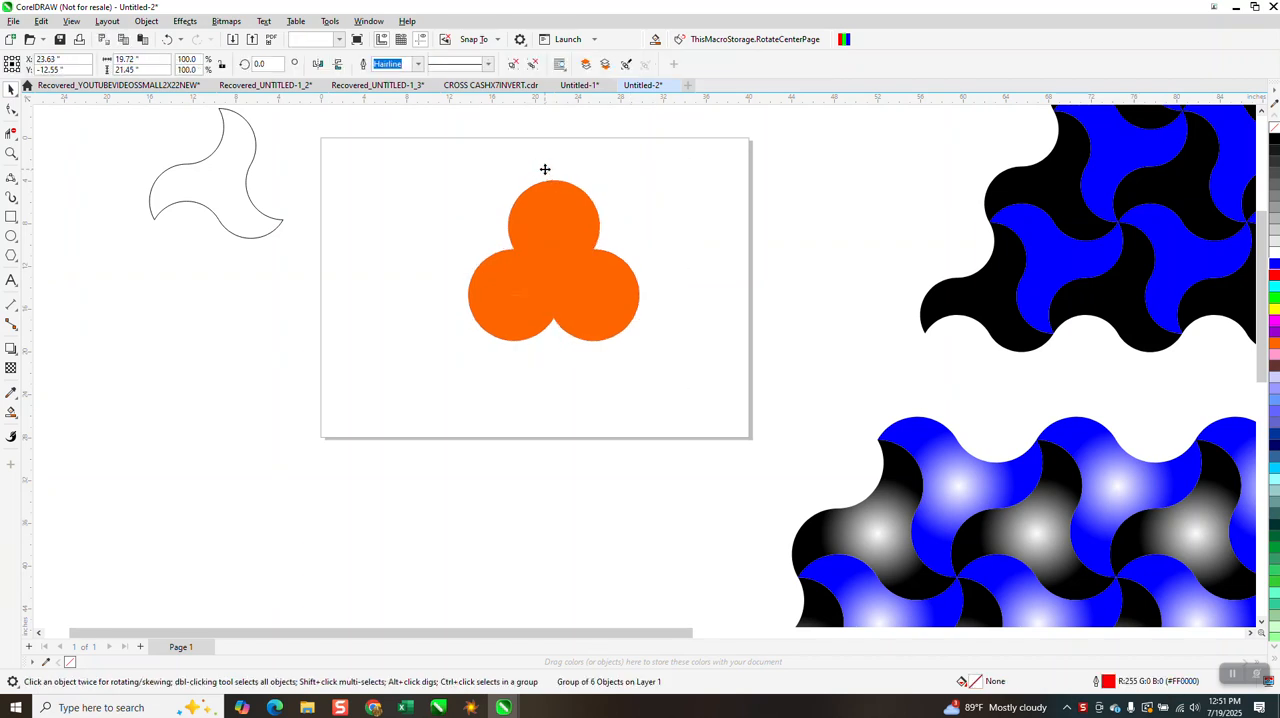
Try to move the orange shape covering the upper circle aside to the right
click(533, 208)
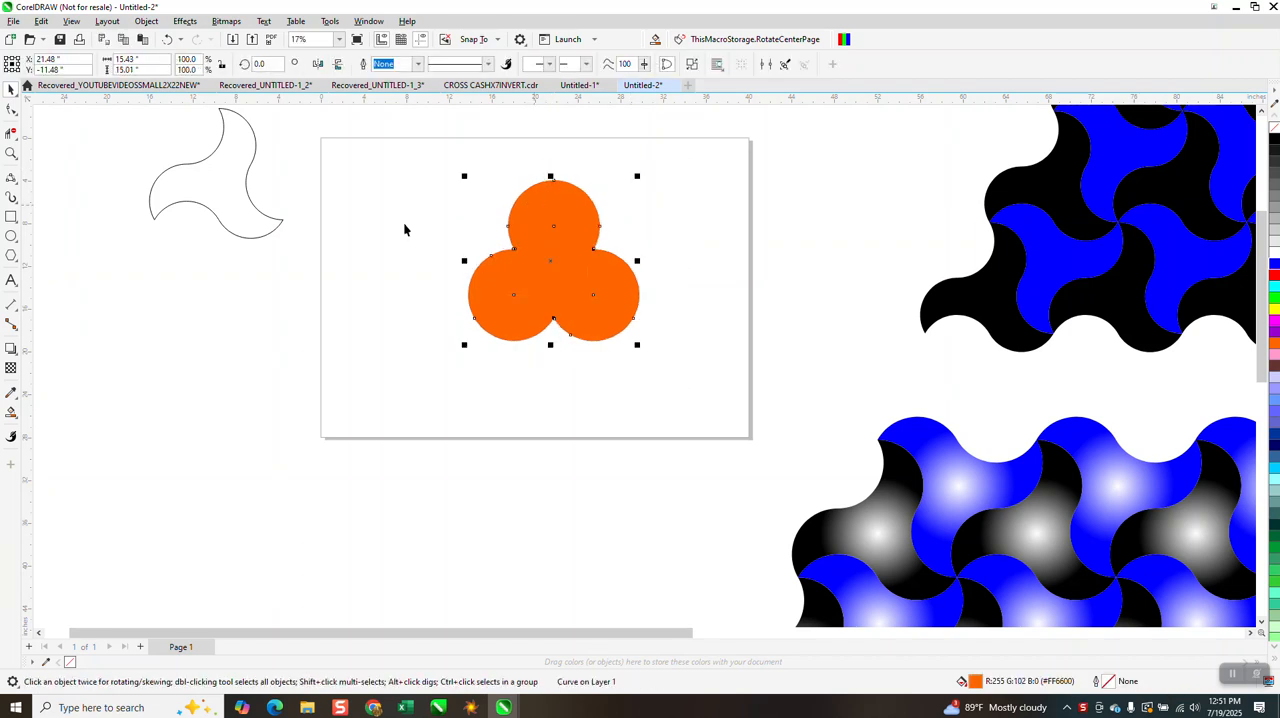
click(11, 153)
drag(415, 157, 744, 372)
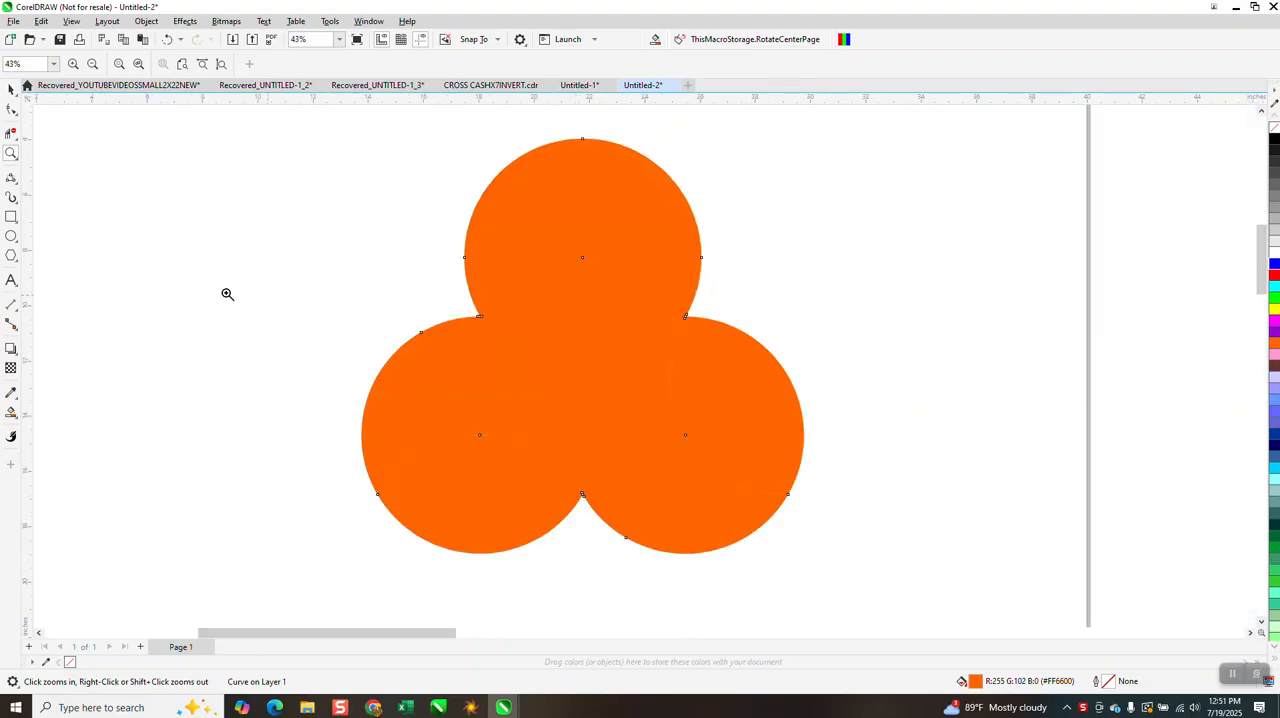
click(11, 90)
click(497, 222)
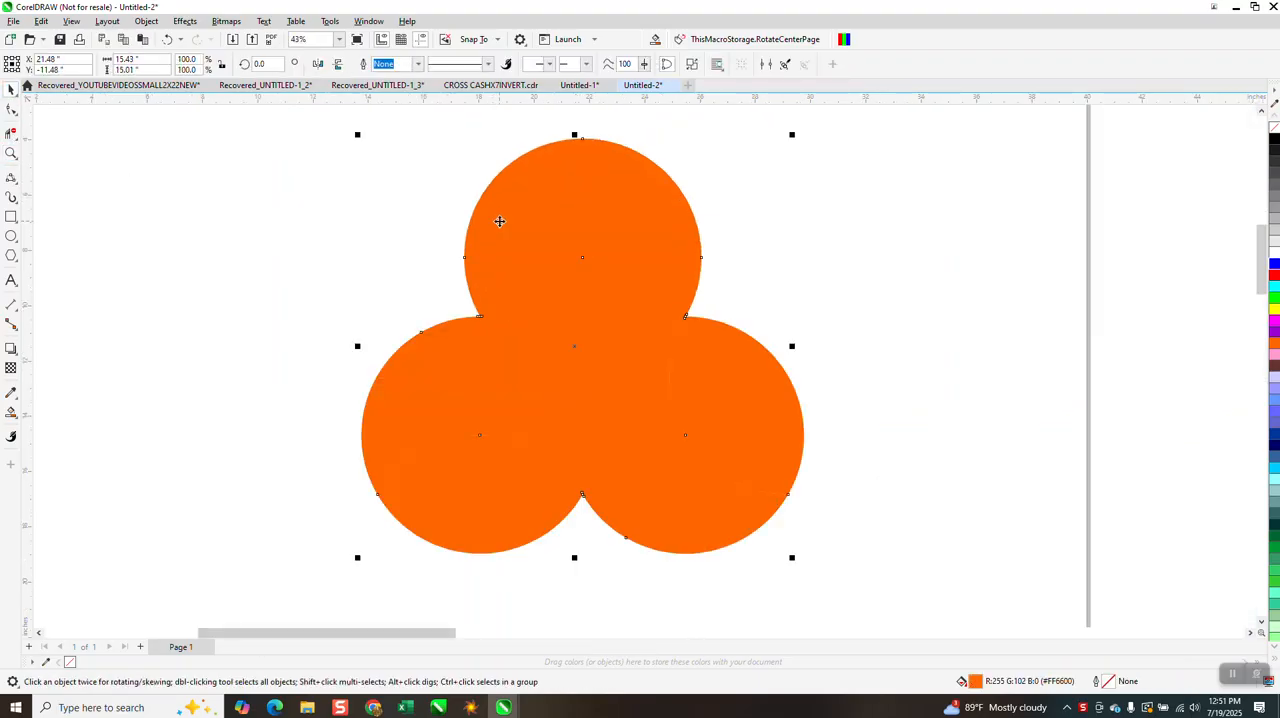
drag(500, 220, 776, 267)
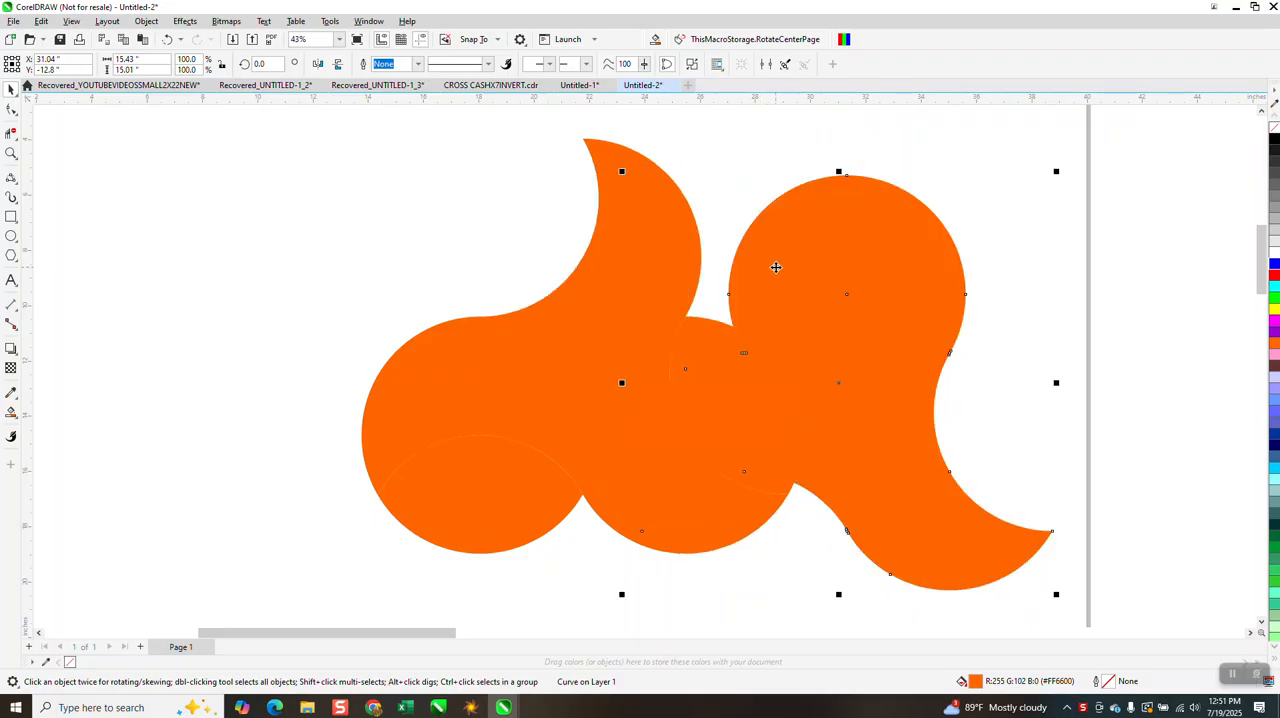
Undo the move of the orange shape and the deletion of the red circle group
click(169, 40)
click(169, 40)
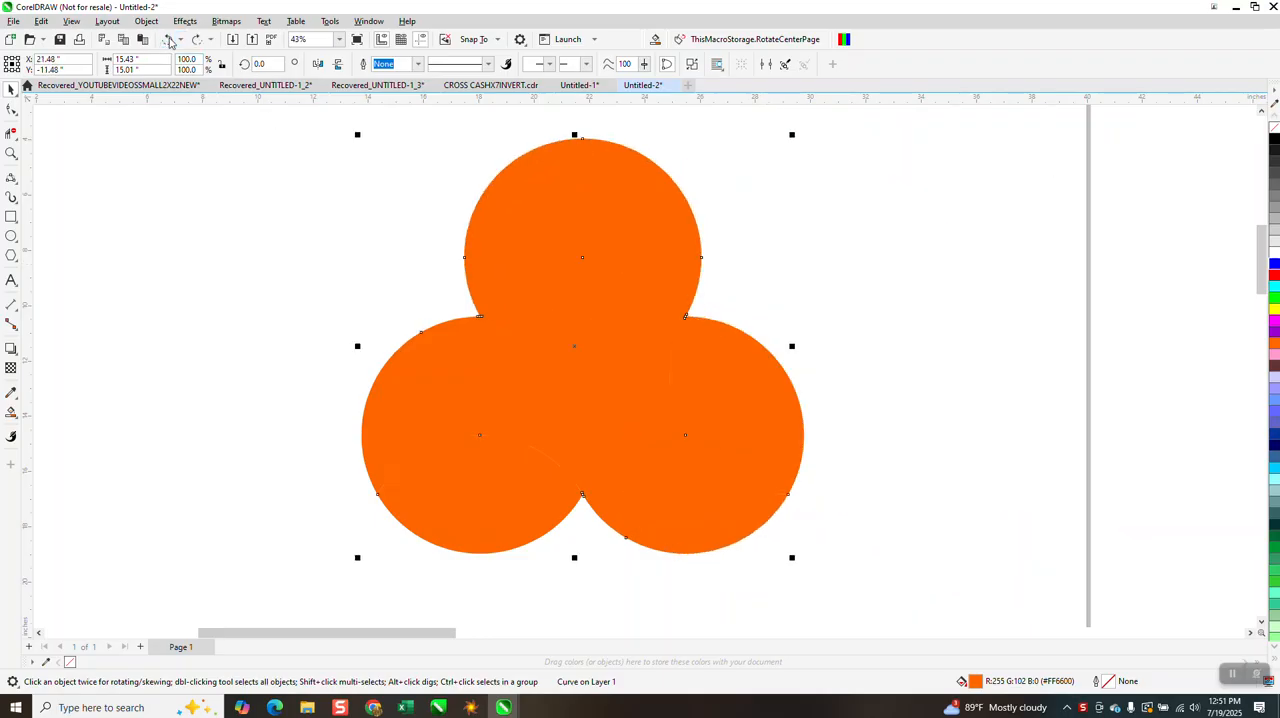
click(169, 40)
click(774, 183)
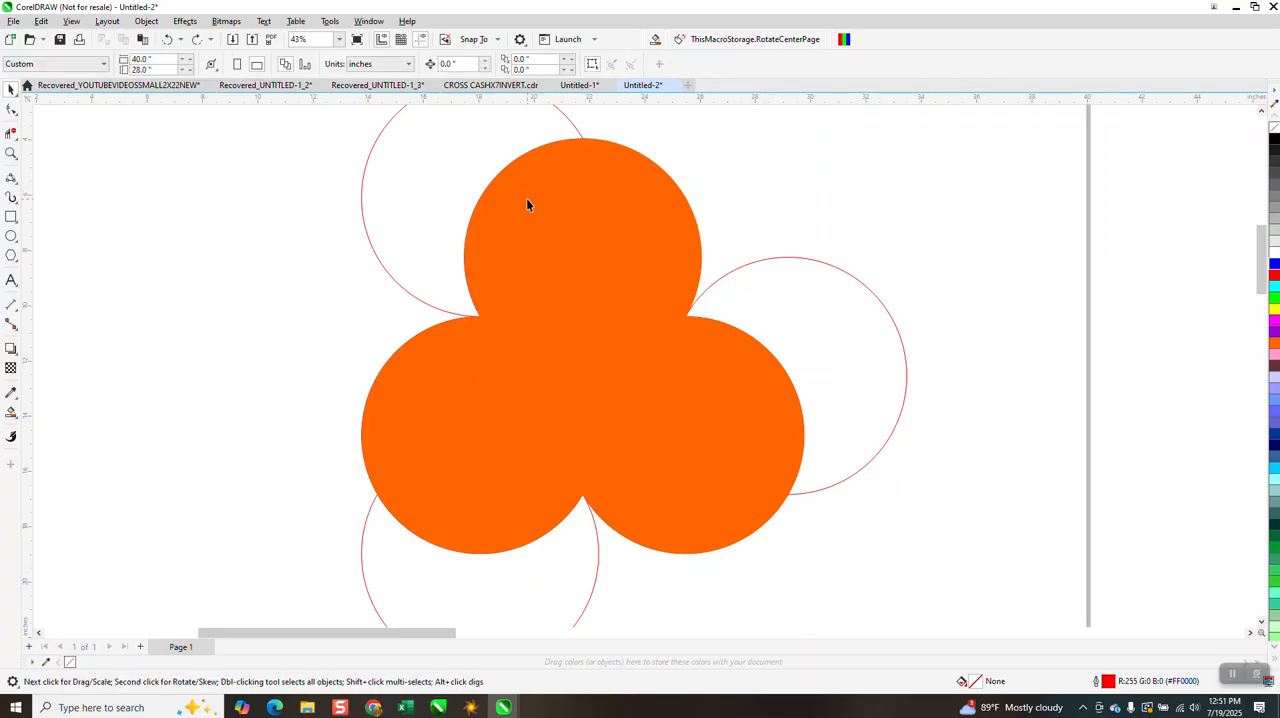
Move the orange shape that covers the upper-left overlap off to the right and remove it
click(527, 204)
drag(527, 204, 940, 258)
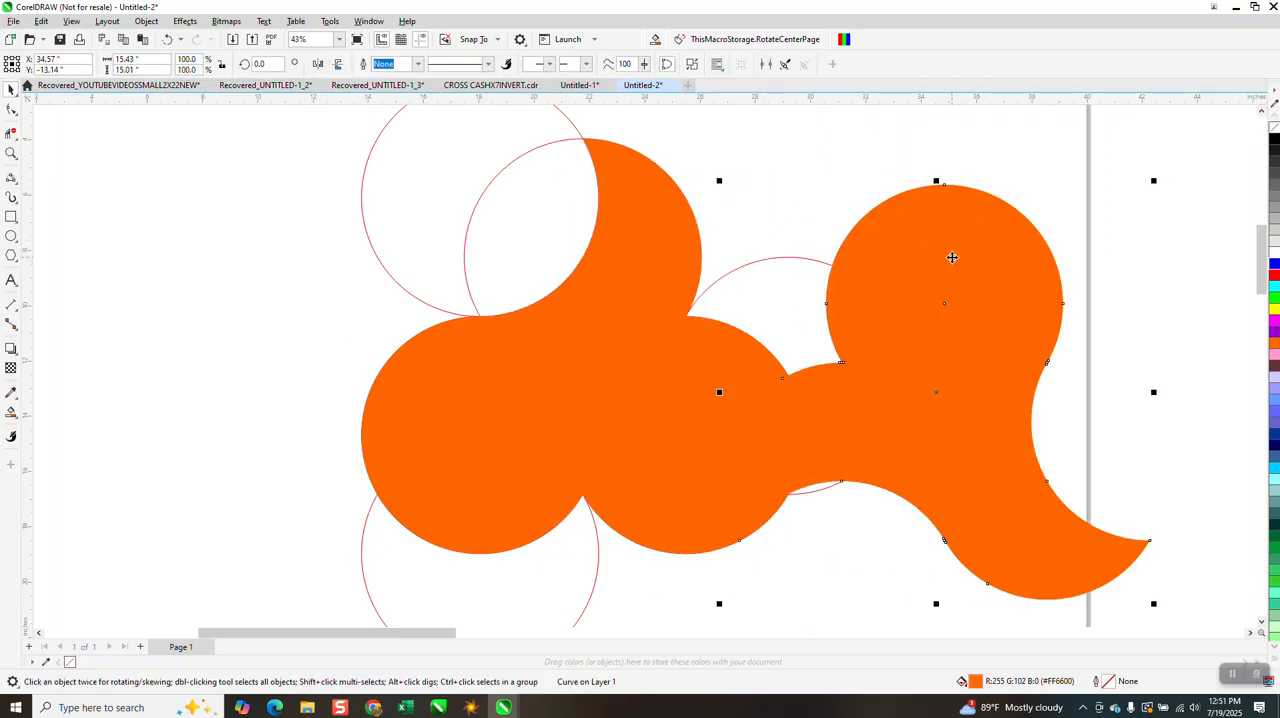
key(ctrl+z)
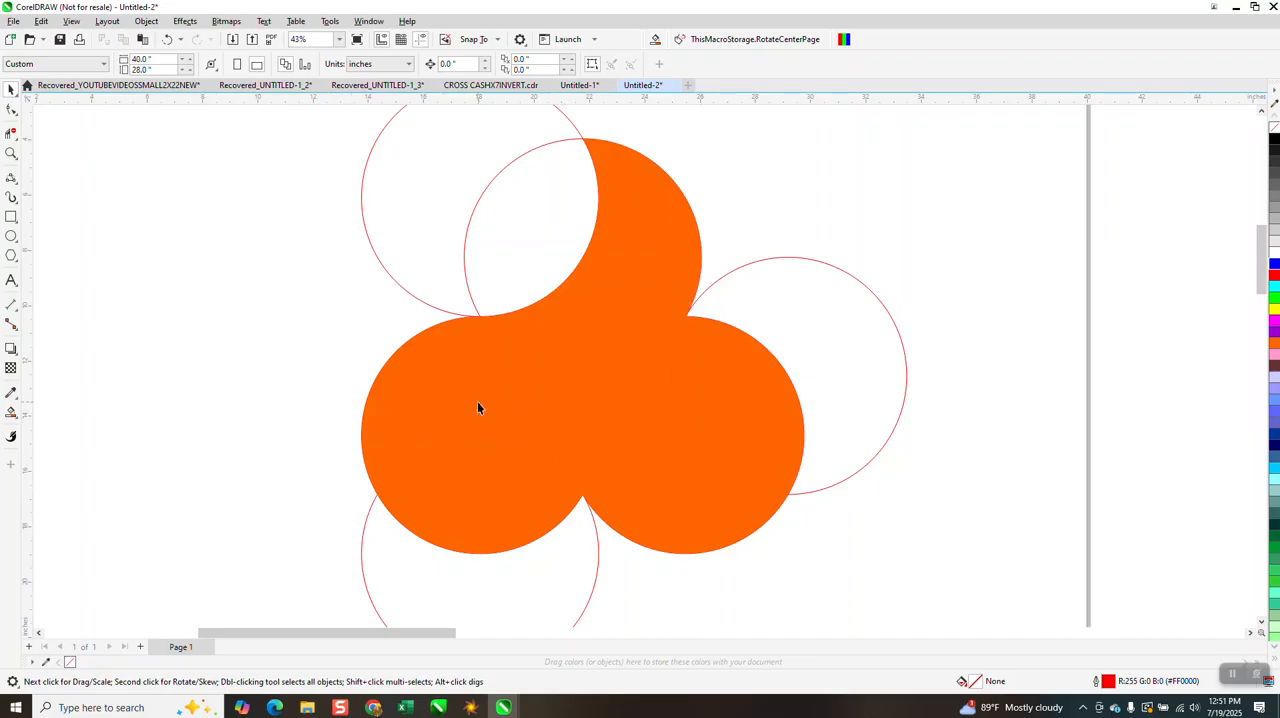
Try to move the three-armed orange shape to the left and undo that move
drag(462, 416, 334, 457)
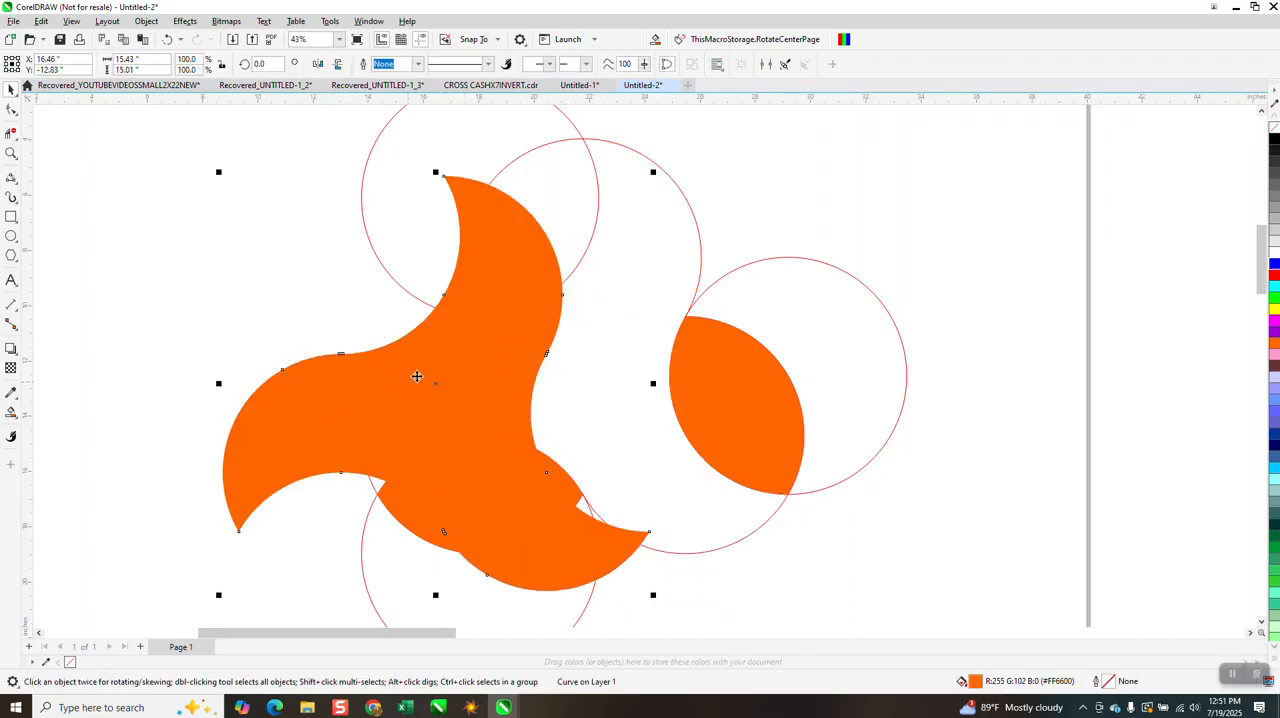
click(167, 40)
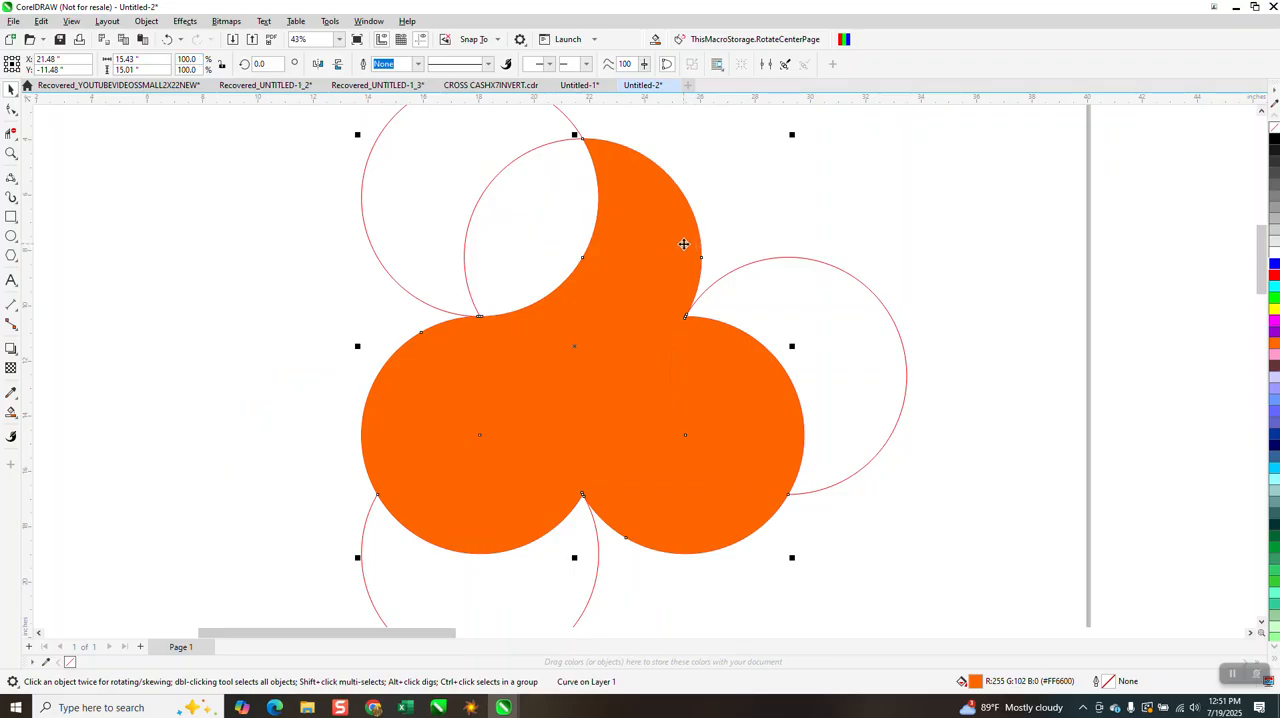
Set the nudge distance to 2 inches and nudge the three-armed orange shape once to the right
click(799, 187)
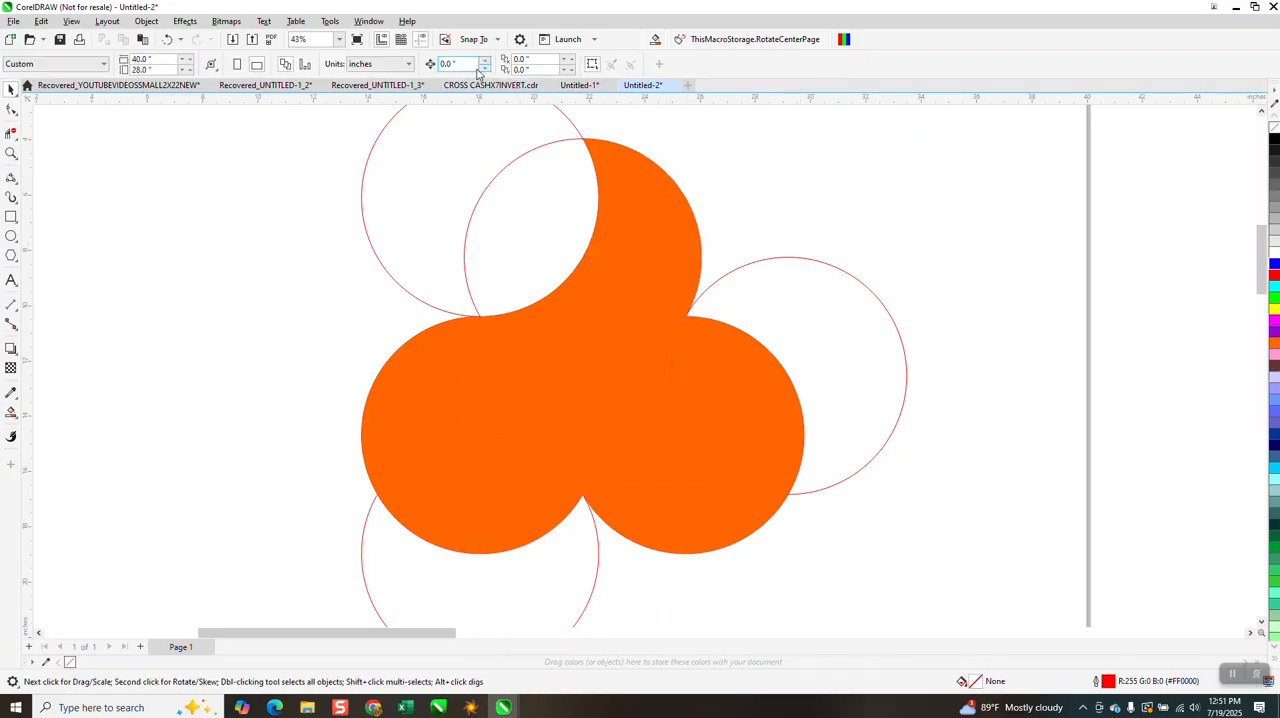
text(2)
click(674, 258)
key(Right)
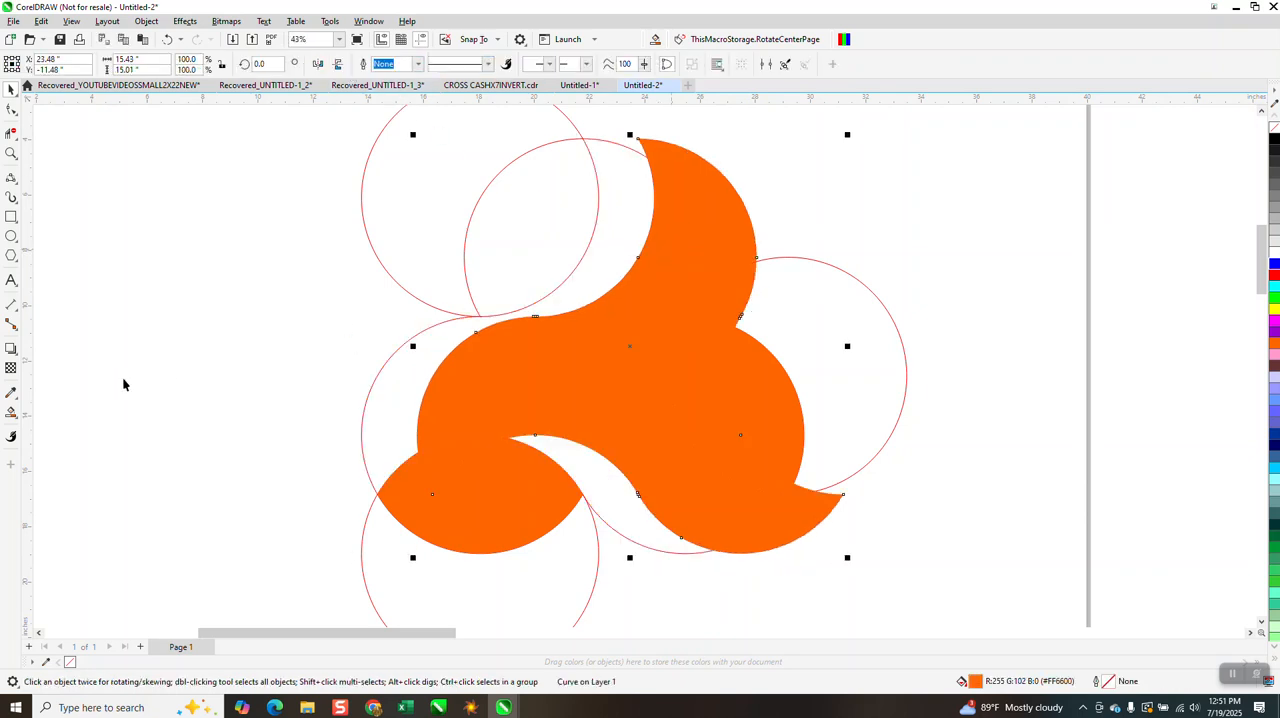
Smart-fill the upper-left overlap with orange and nudge the three-armed shape 2 inches back to the left
click(11, 412)
click(550, 250)
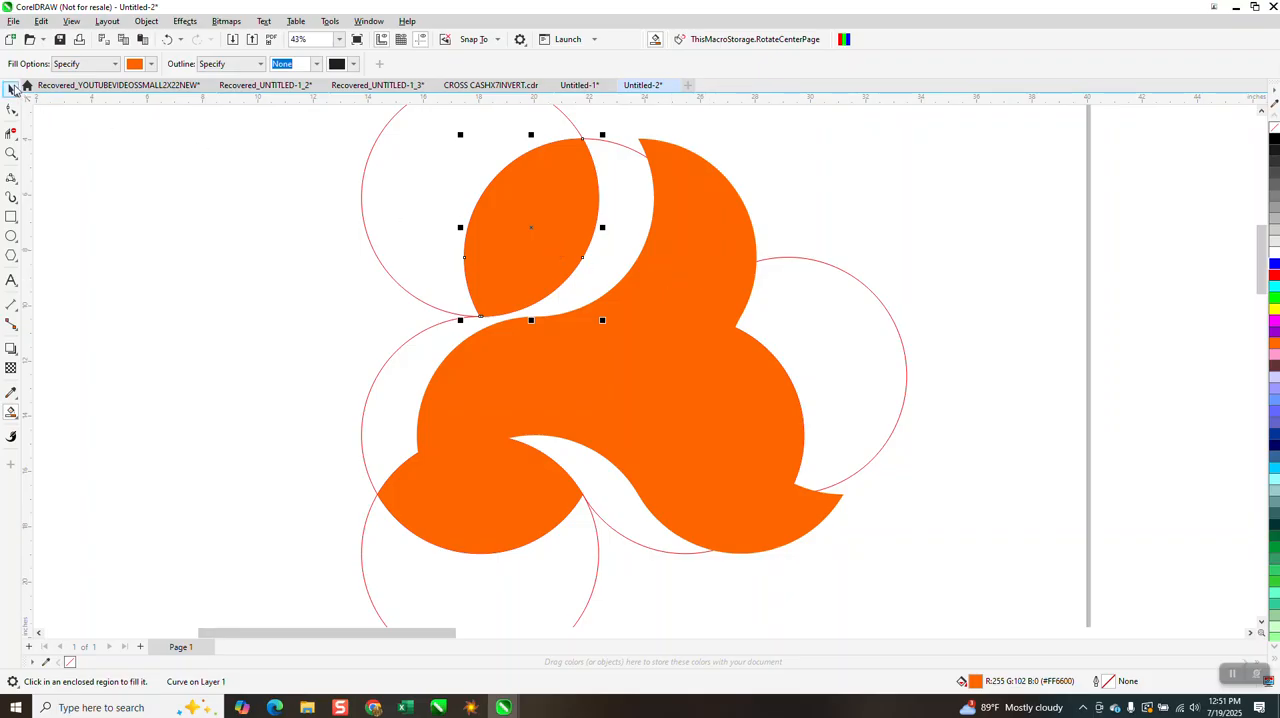
click(11, 89)
click(650, 295)
key(Left)
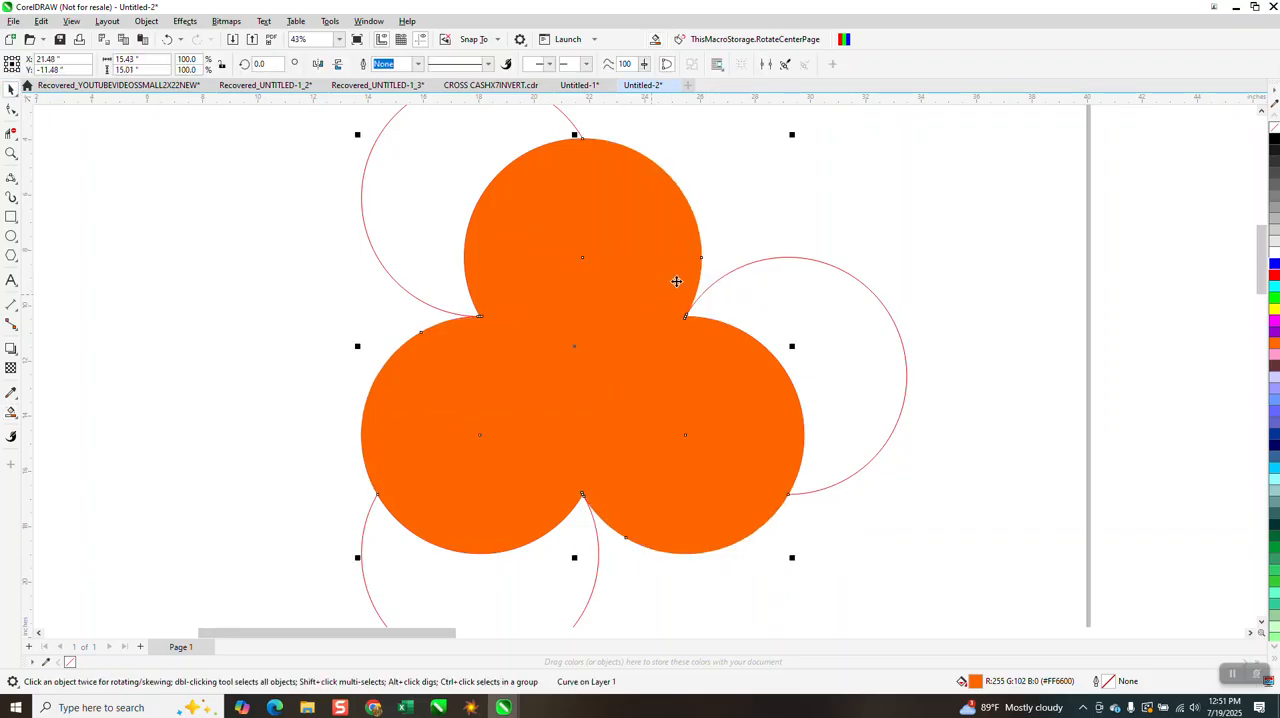
Apply a diagonal fountain fill from orange to black across the upper-left overlap, darkening toward the shape's centre
click(482, 218)
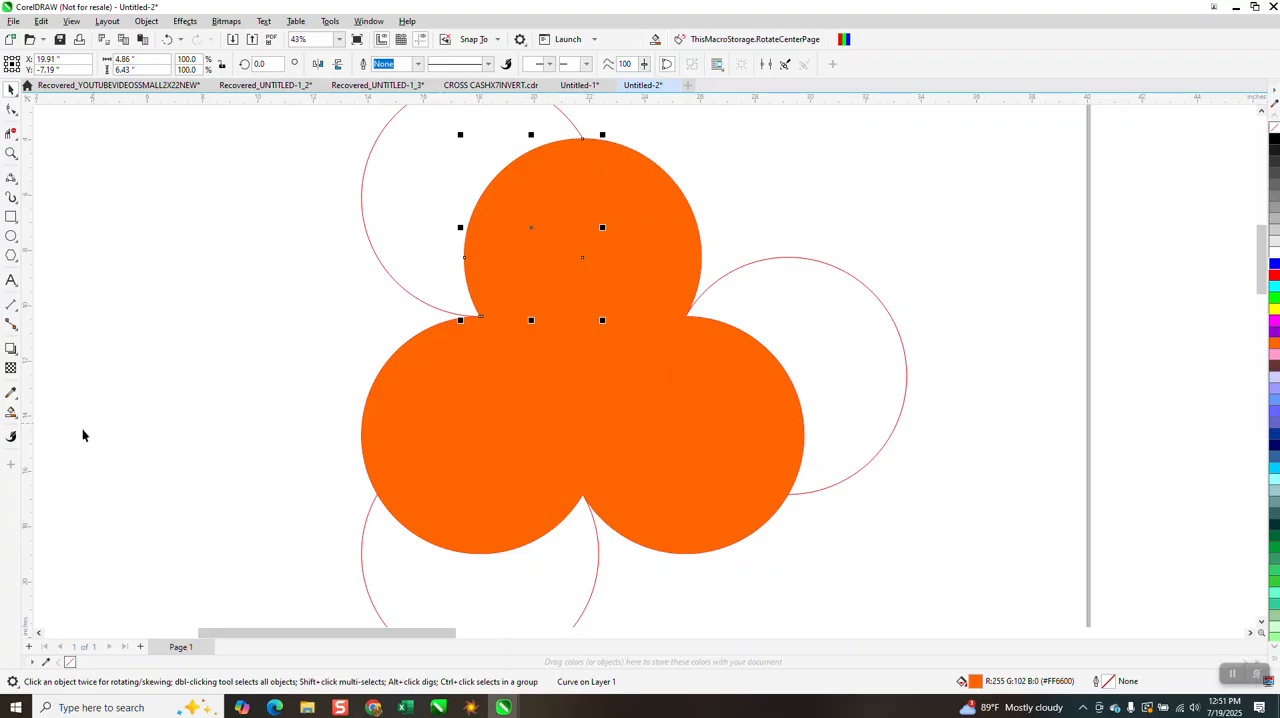
click(21, 423)
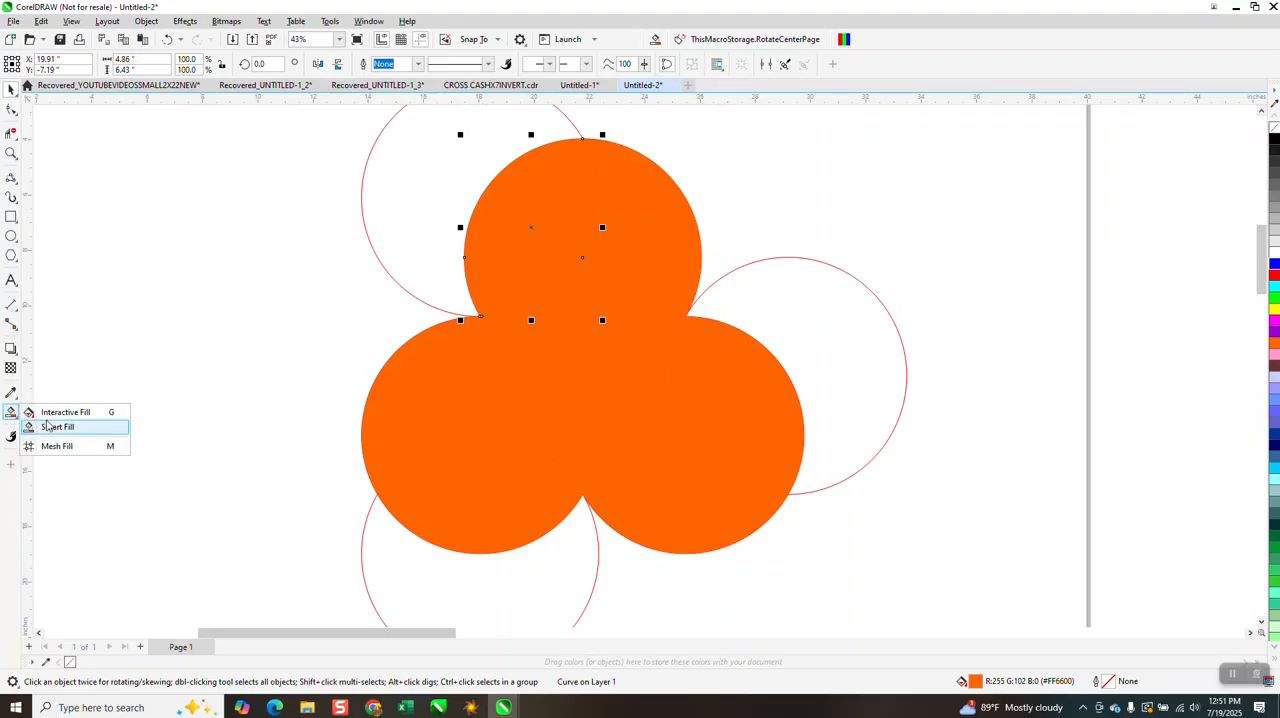
click(50, 428)
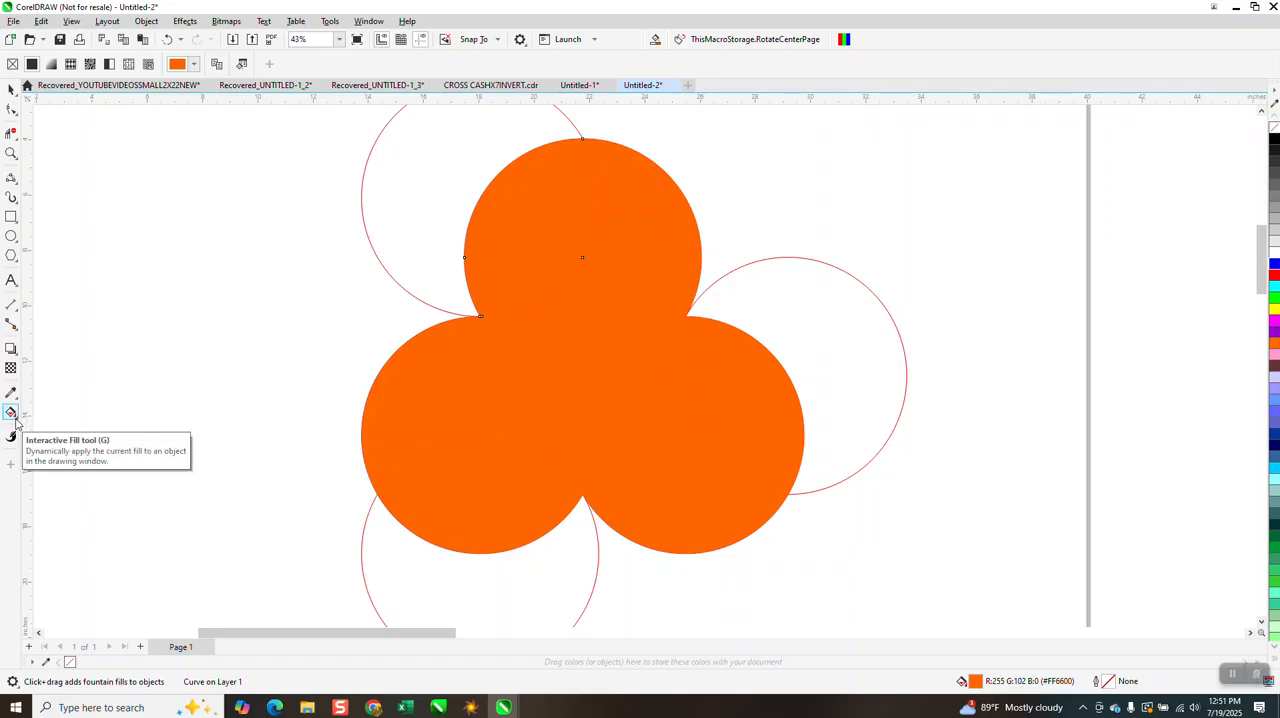
drag(503, 203, 595, 280)
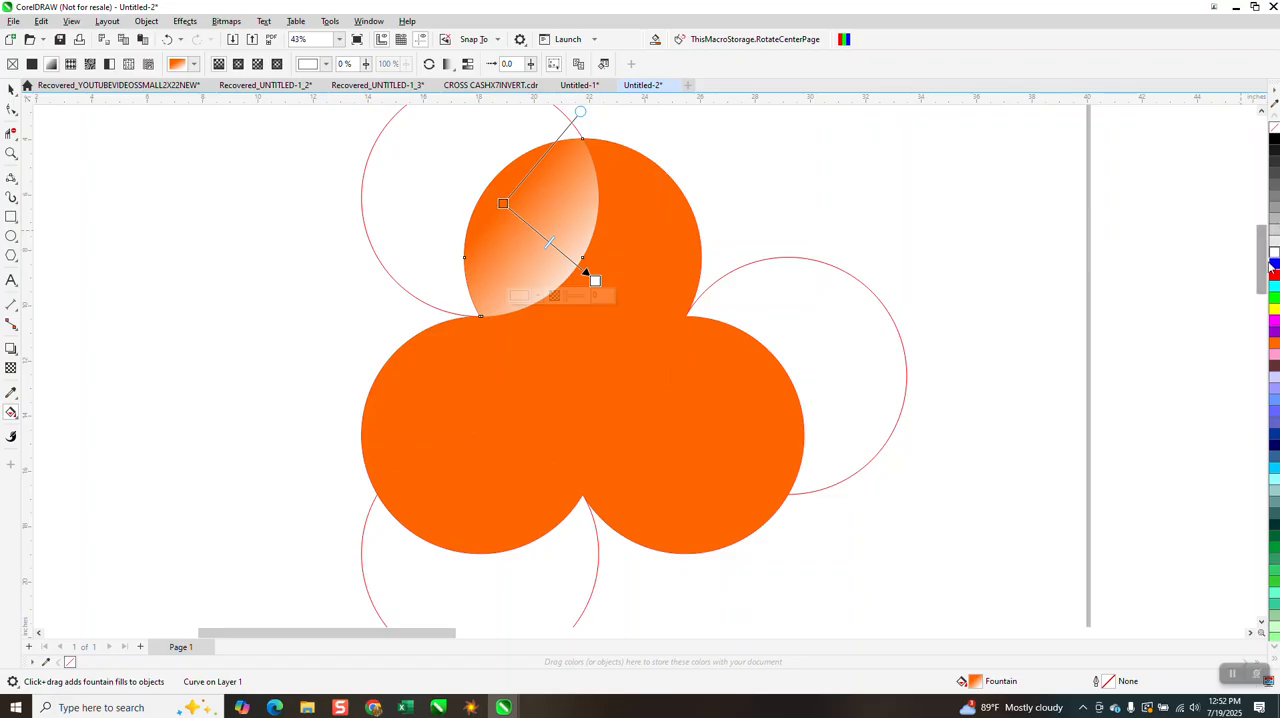
drag(1275, 142, 652, 294)
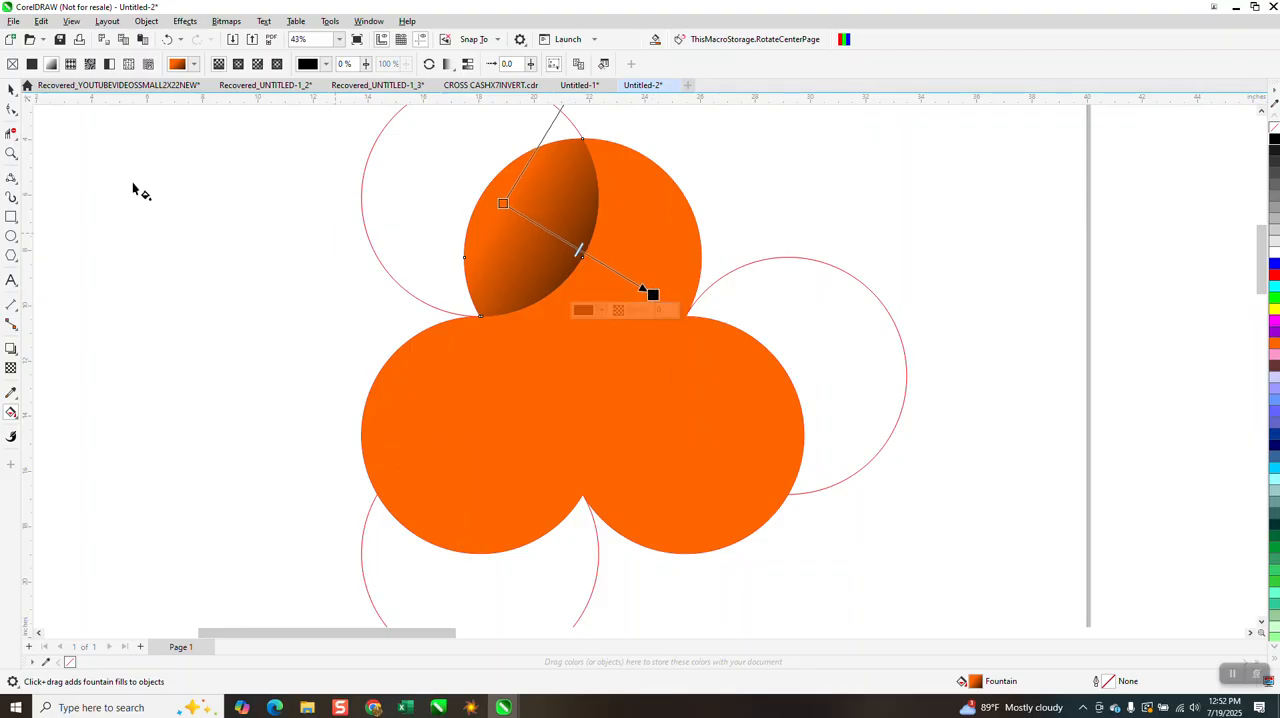
click(11, 88)
key(space)
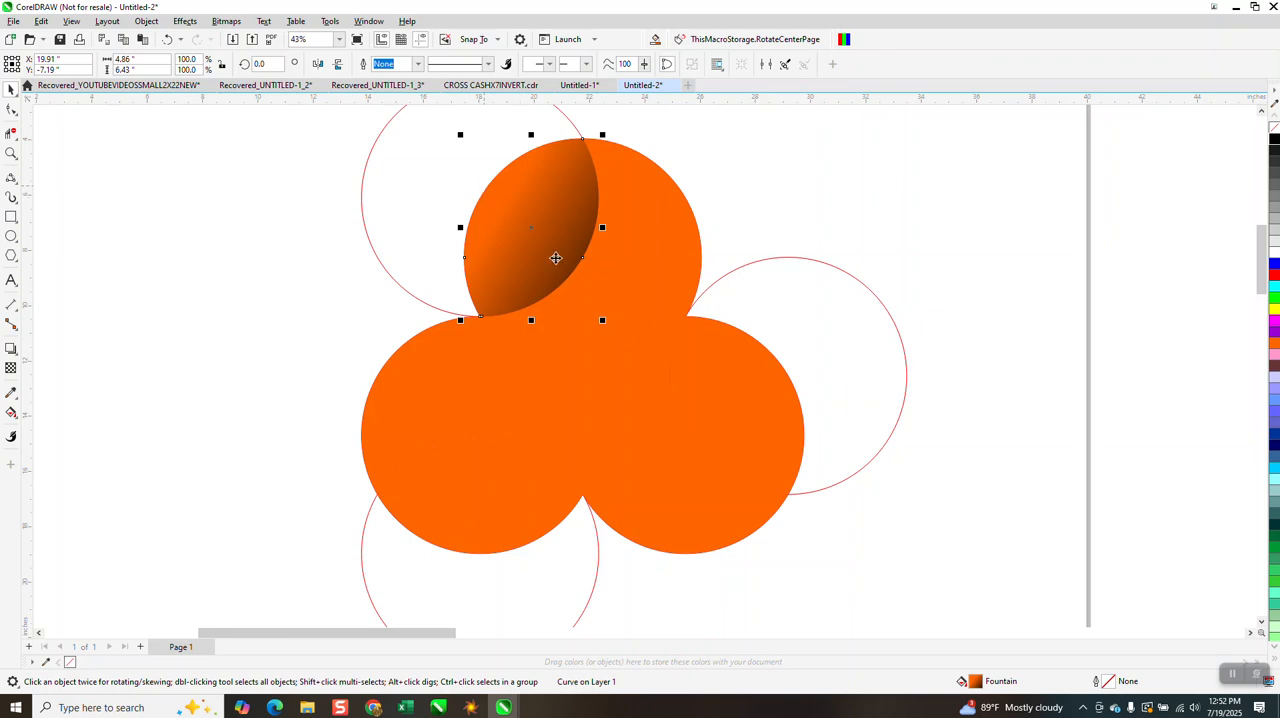
Try to copy the orange-to-black fill onto the lower-left overlap with the Attributes Eyedropper, and undo it
click(513, 493)
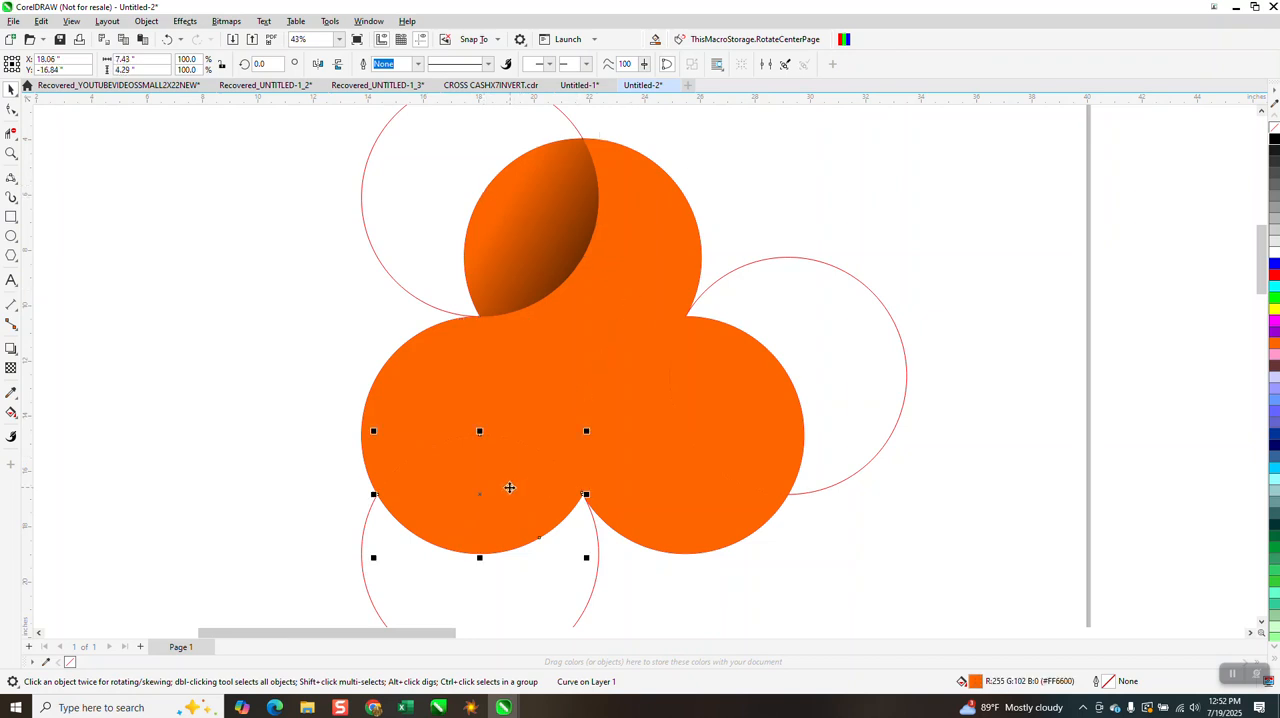
click(18, 402)
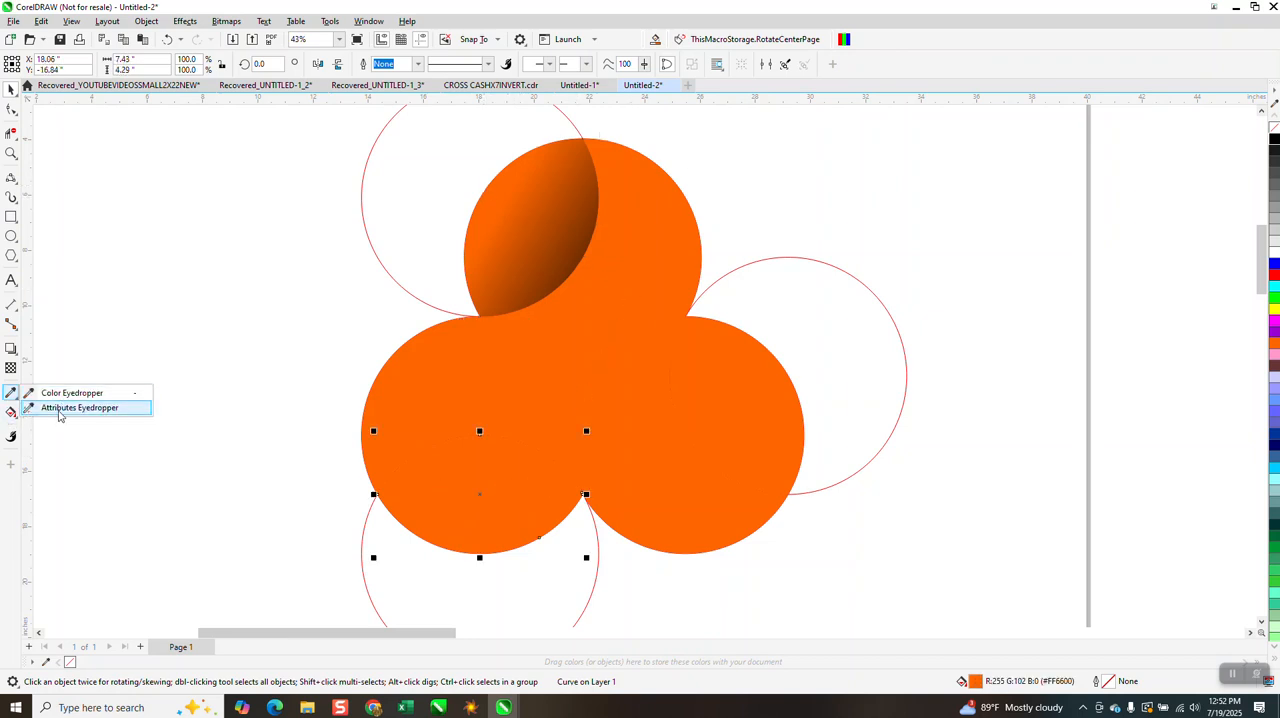
click(60, 412)
click(441, 507)
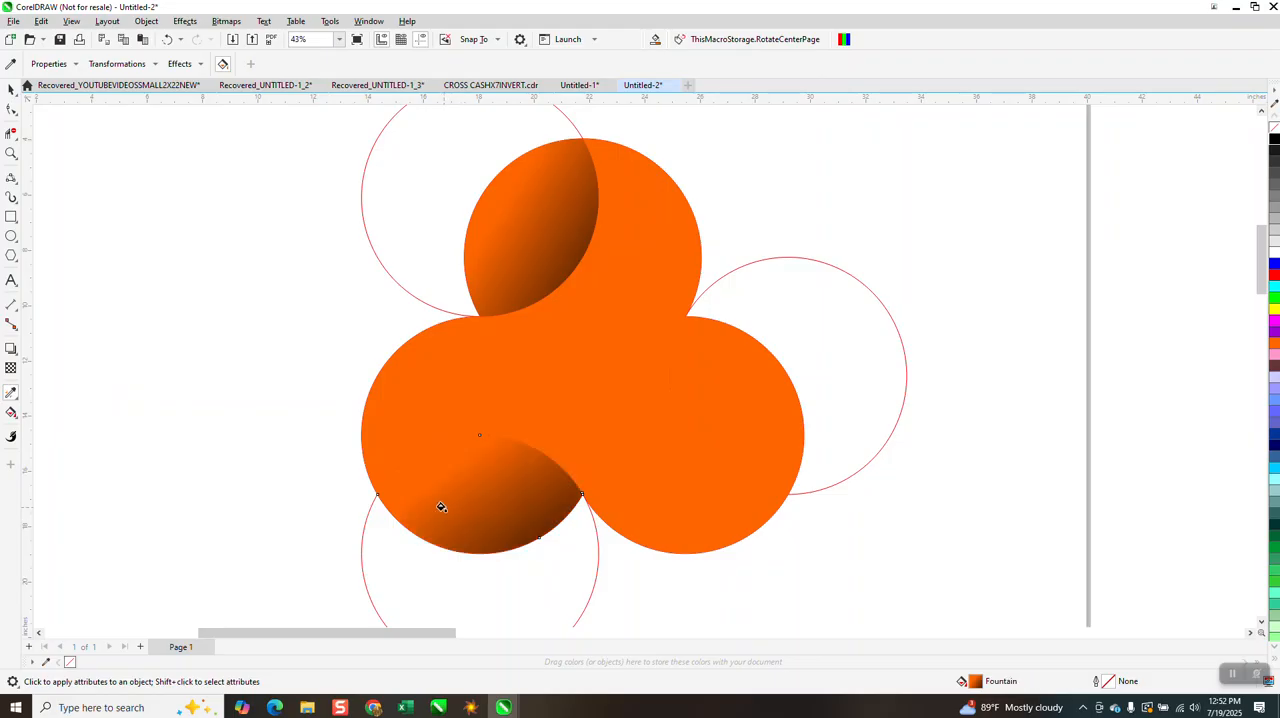
click(167, 39)
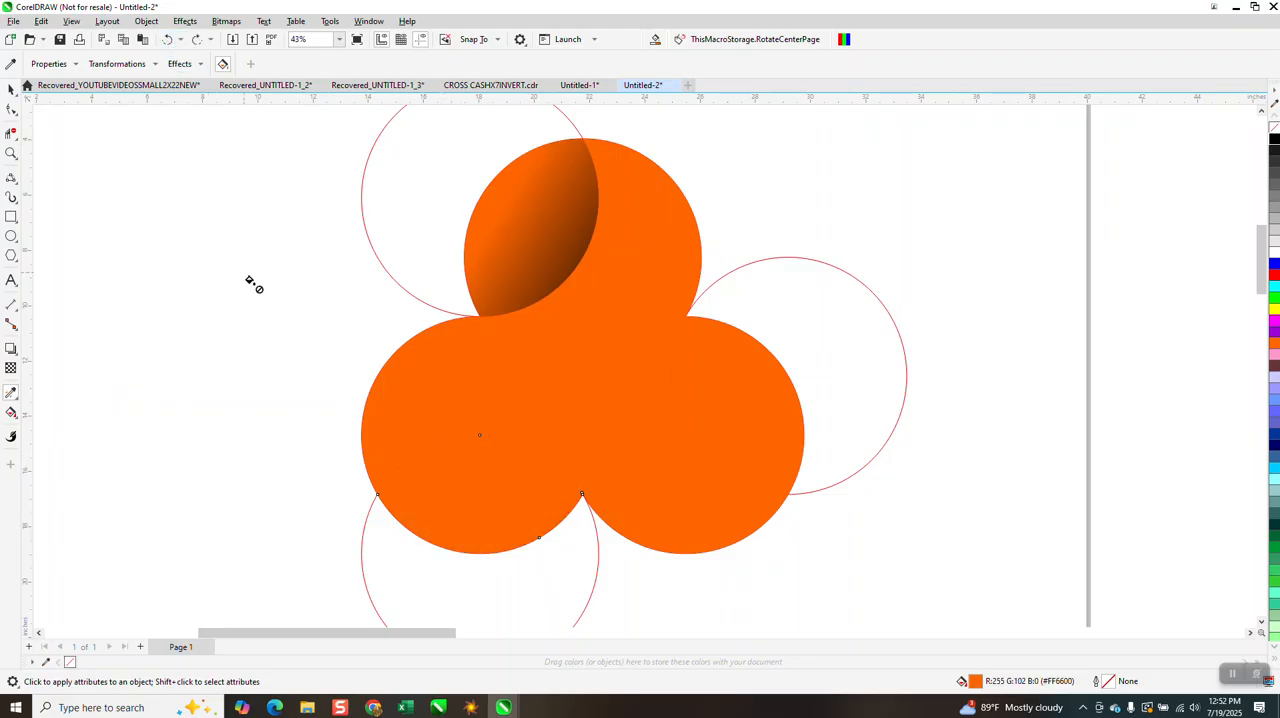
Delete the group of red circle outlines, keeping only the filled shapes
click(11, 88)
scroll(552, 321, down, 2)
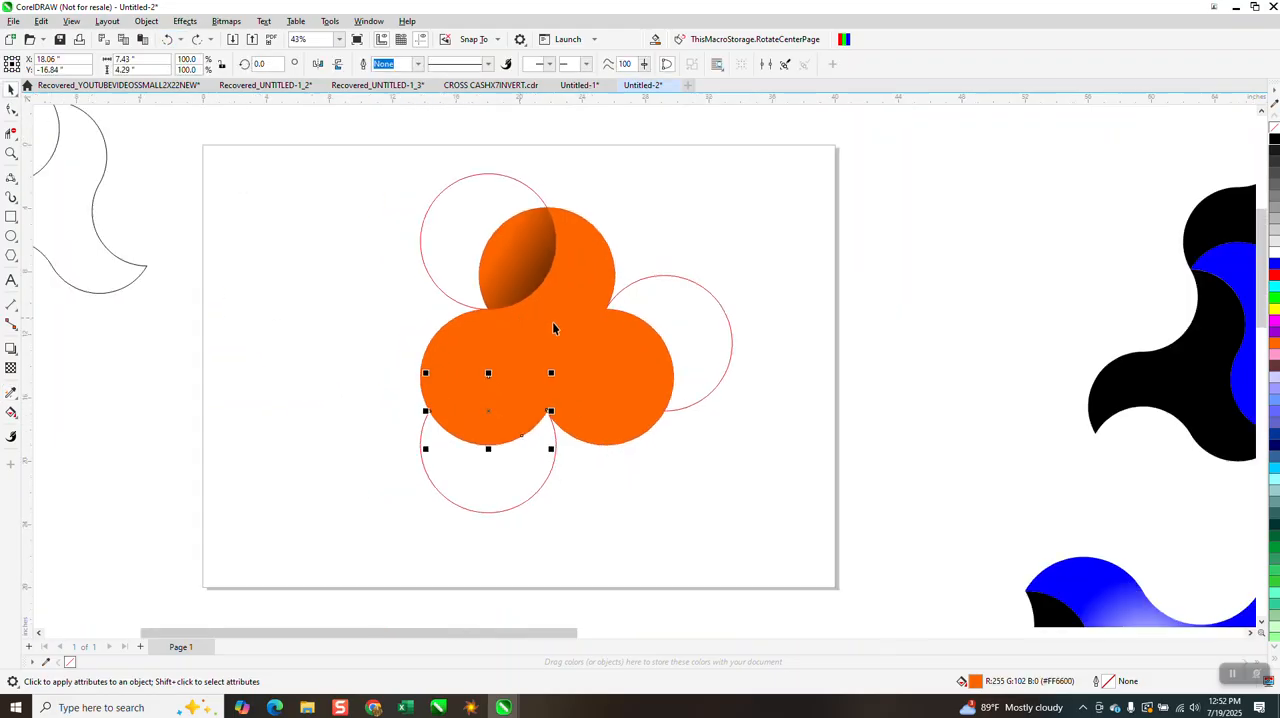
click(518, 183)
key(Delete)
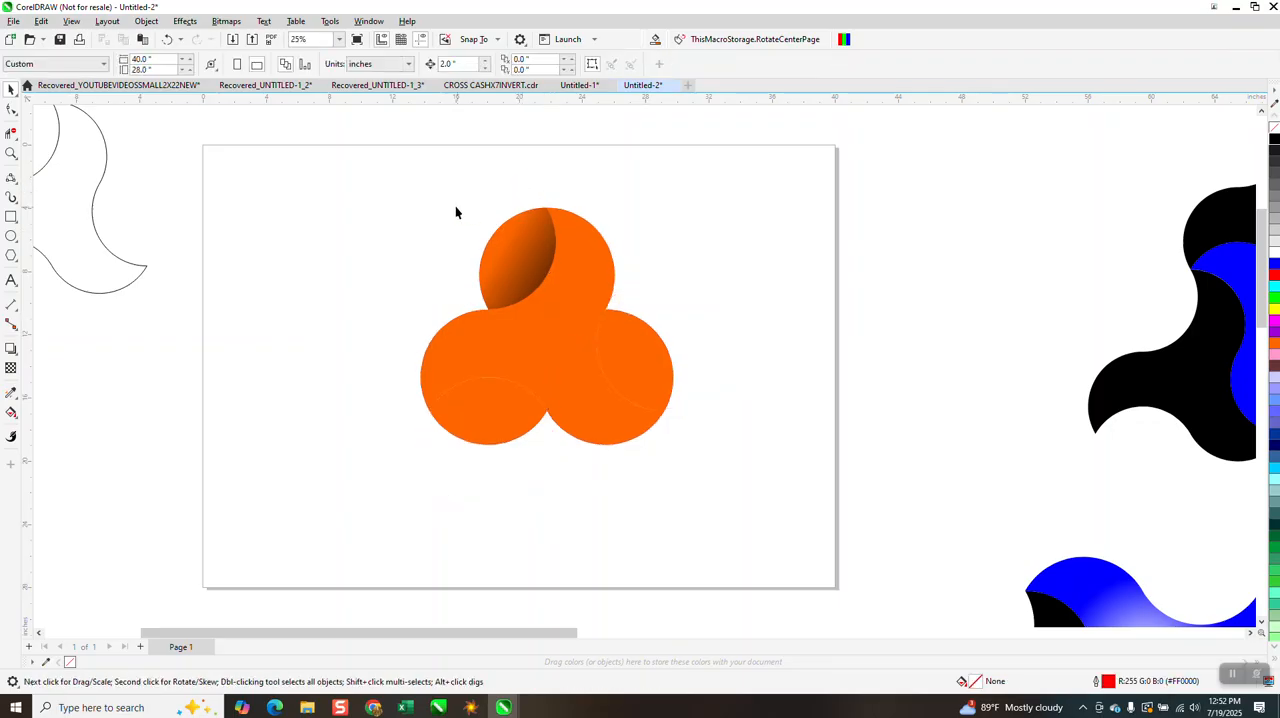
Group the four filled pieces of the three-armed shape and centre the group on the page
drag(753, 492, 756, 496)
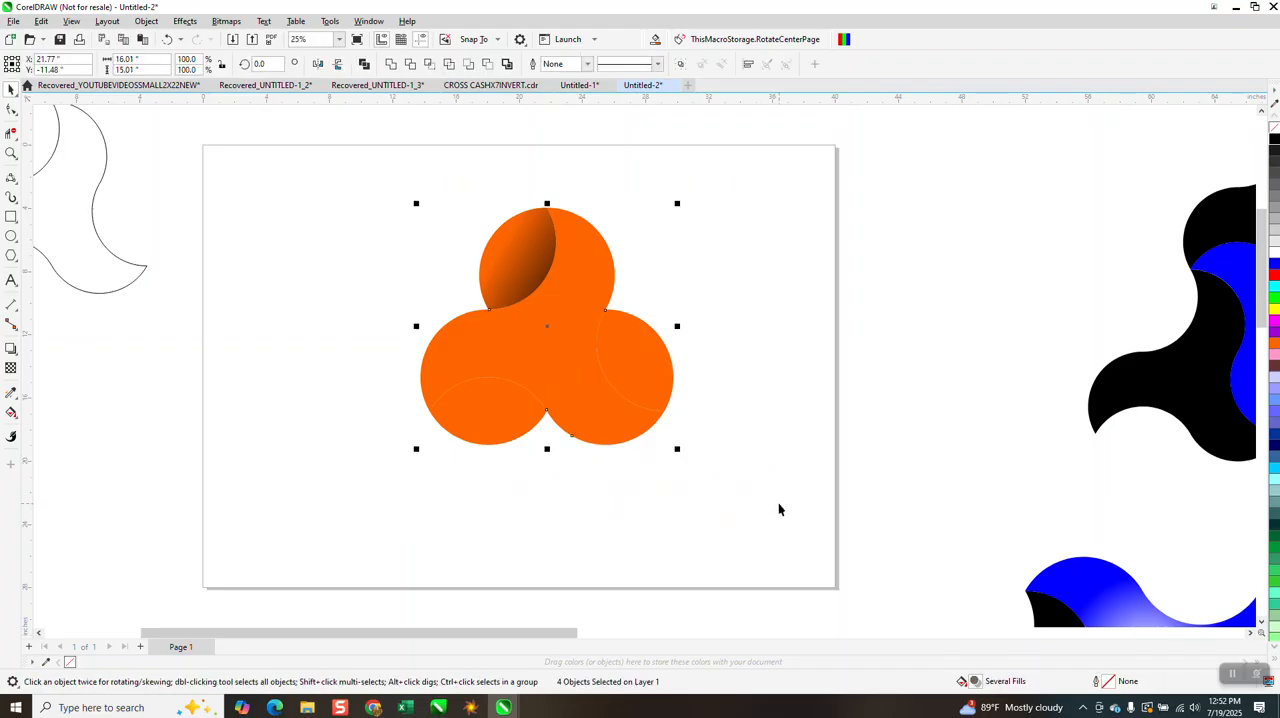
key(ctrl+g)
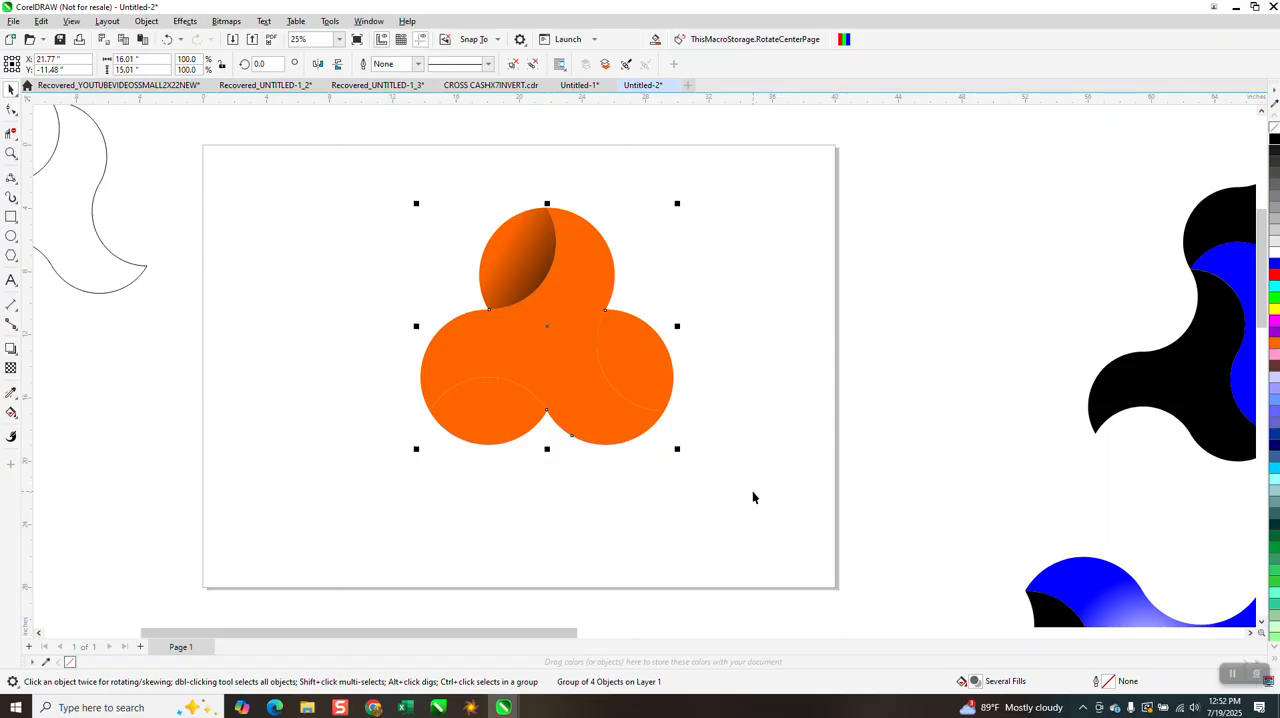
key(p)
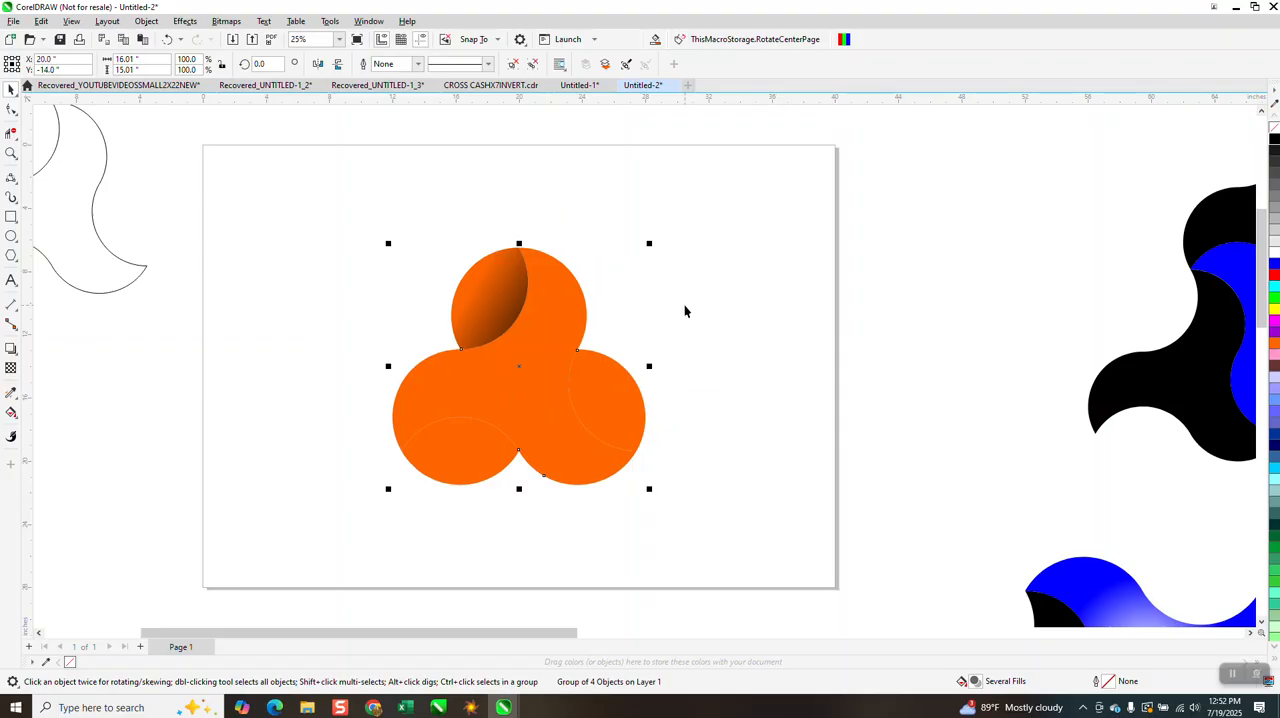
Ungroup the centred three-armed shape into its separate filled pieces
click(685, 308)
click(511, 298)
click(142, 21)
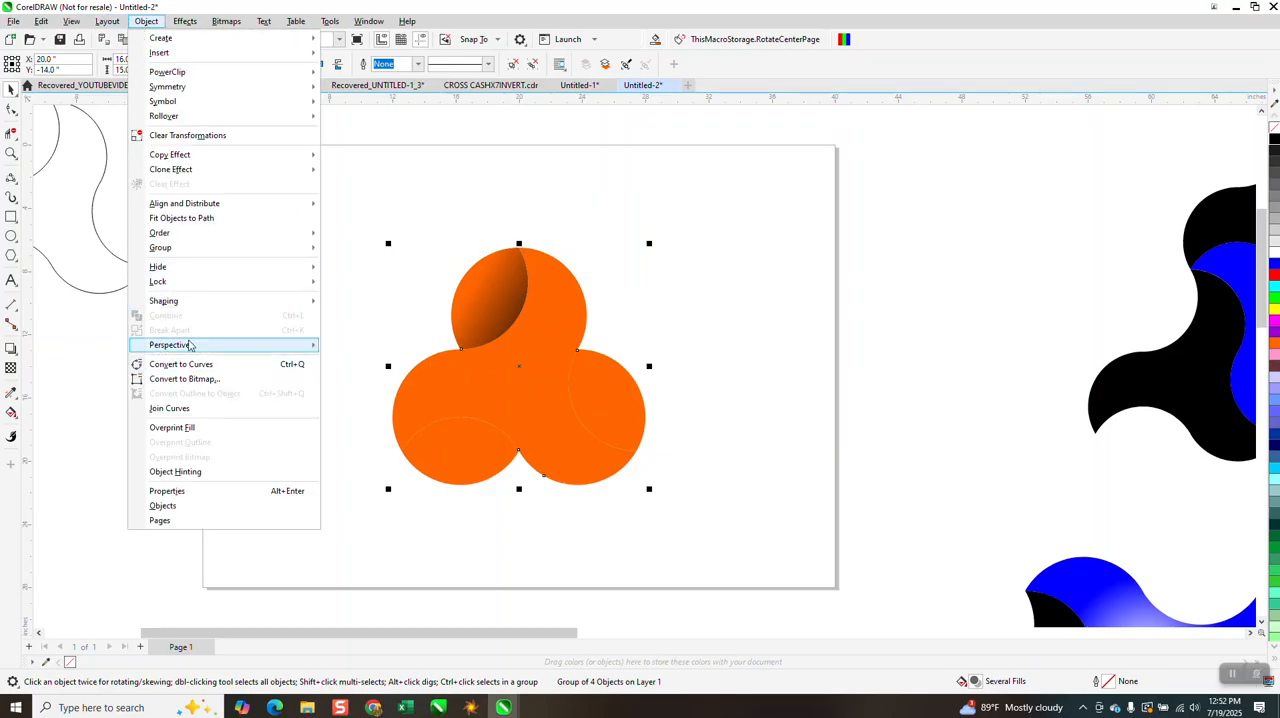
click(360, 266)
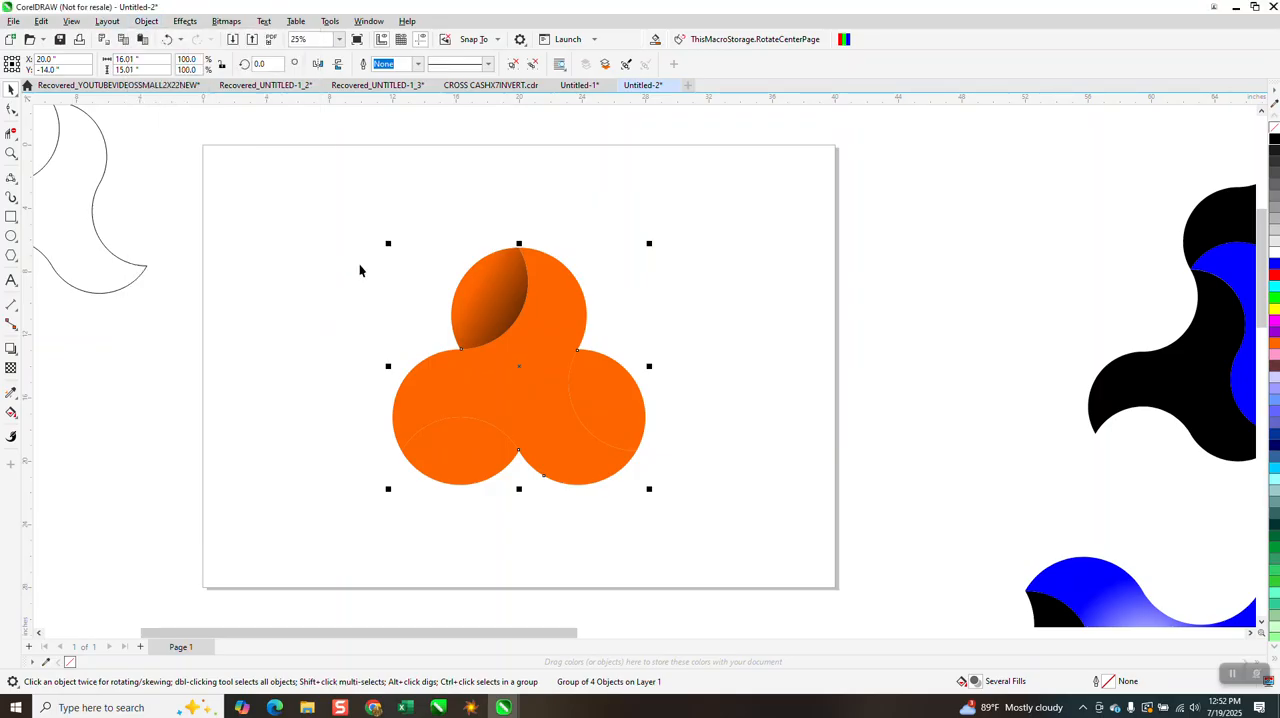
Try to rotate a copy of the gradient-shaded upper overlap around the shape's centre to the lower-left arm, and remove it
click(484, 298)
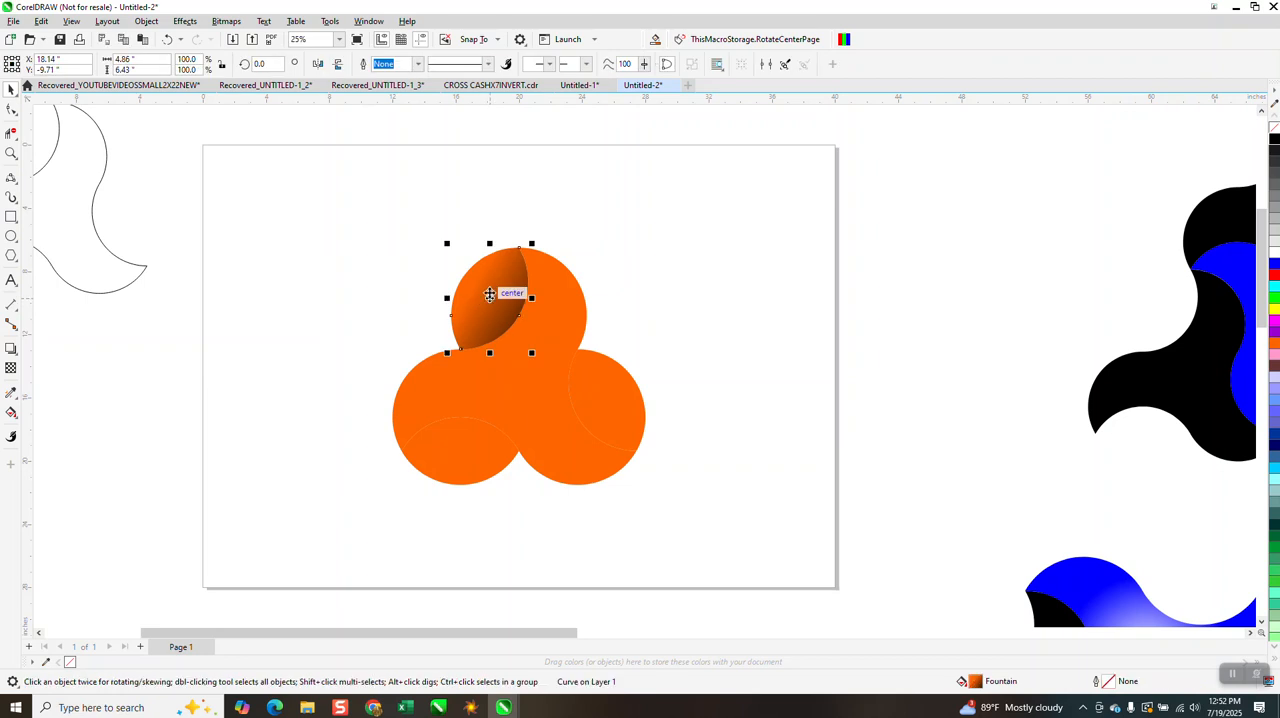
click(489, 294)
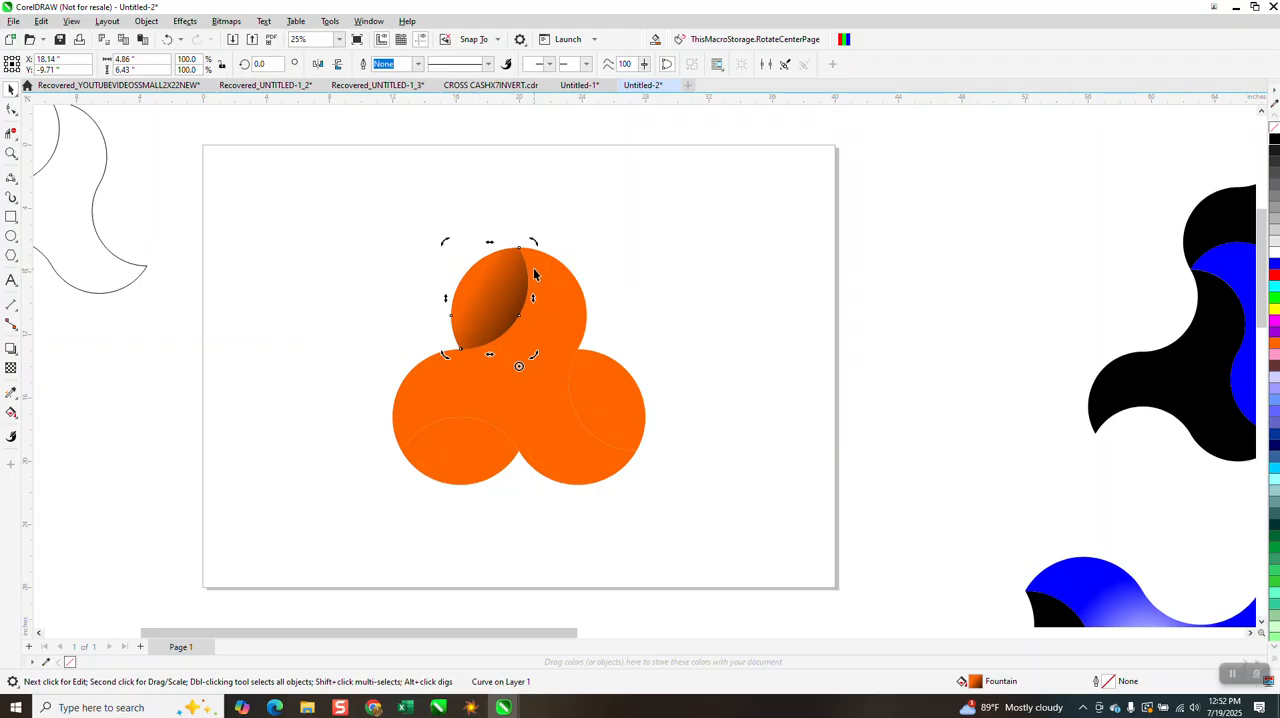
mouse_move(531, 246)
mouse_down()
mouse_move(389, 363)
mouse_move(409, 420)
mouse_move(424, 404)
mouse_up()
key(Delete)
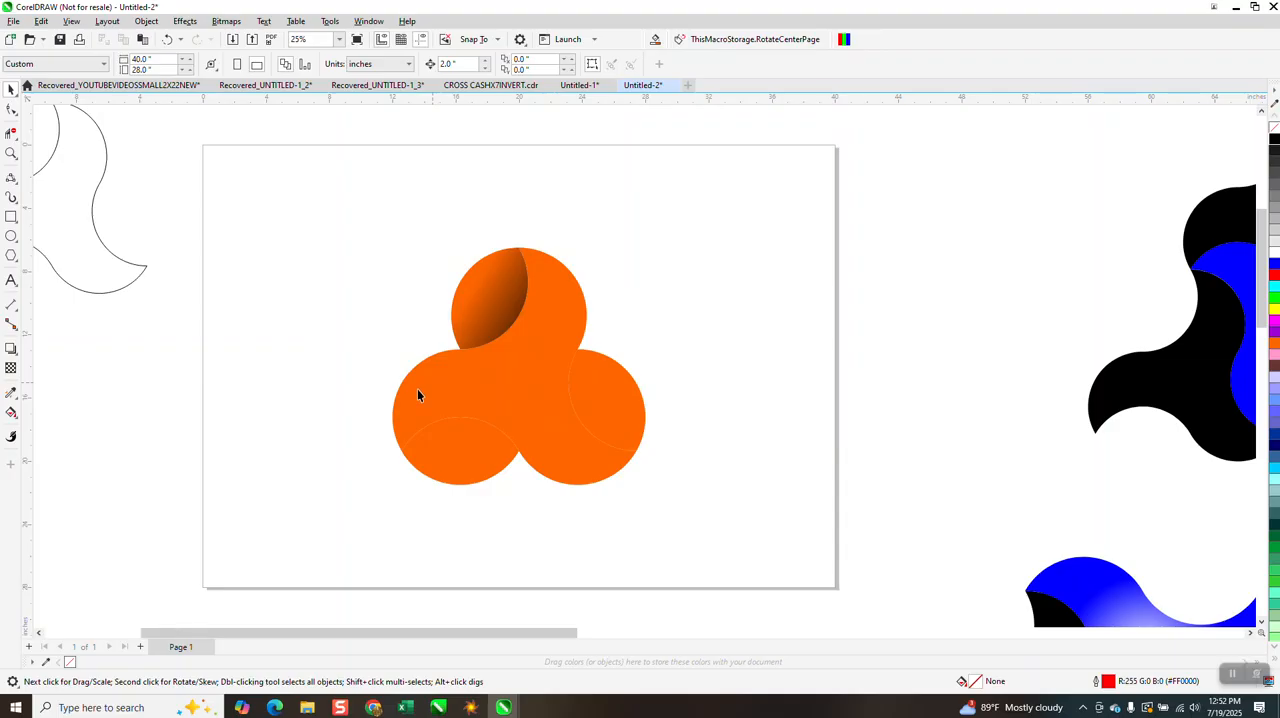
Apply a fountain fill from orange to black to the lower-left overlap, darkening toward the shape's centre
click(11, 89)
click(467, 463)
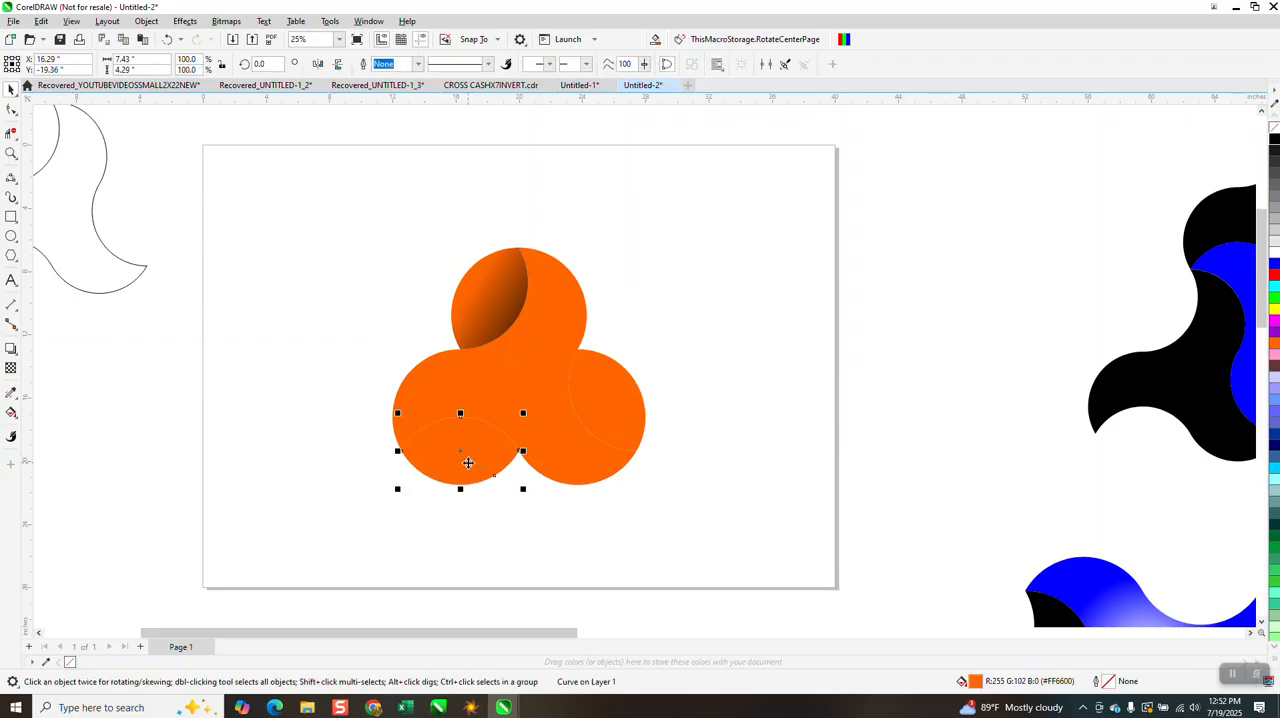
click(14, 416)
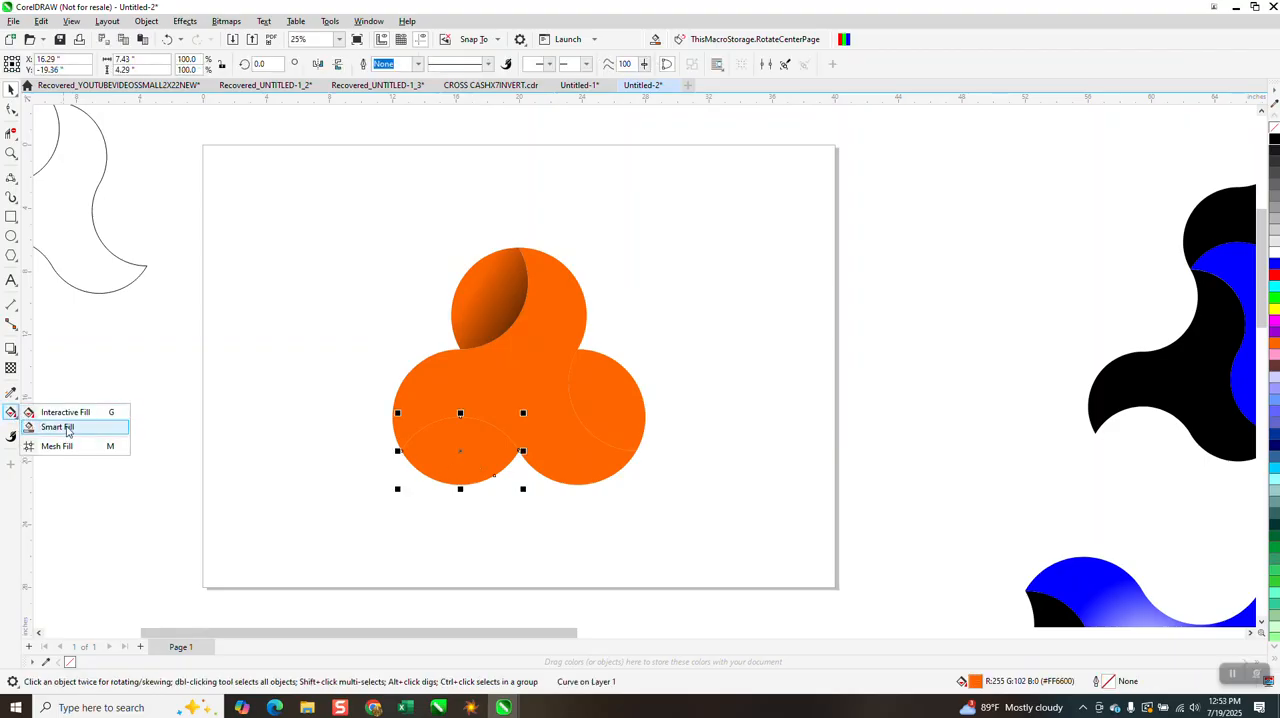
click(70, 415)
drag(455, 465, 474, 377)
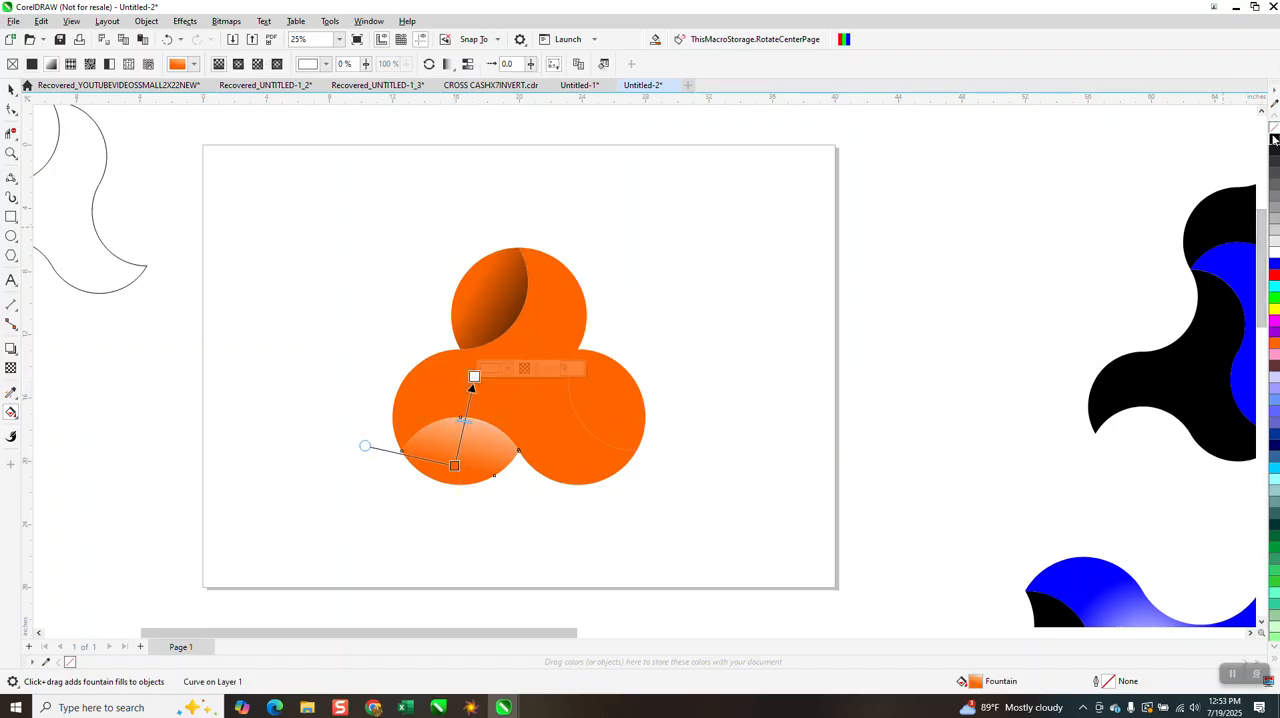
drag(913, 250, 488, 366)
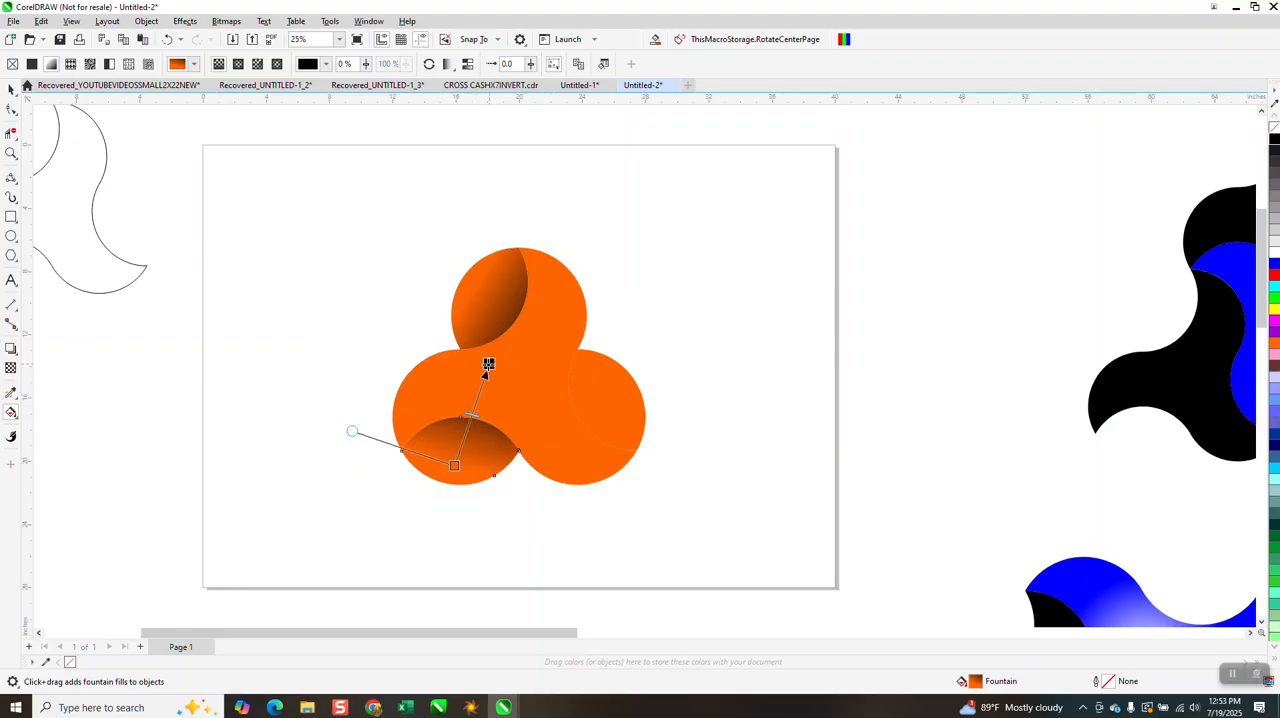
Apply a fountain fill from orange to black to the right overlap, darkening toward the shape's centre
click(617, 445)
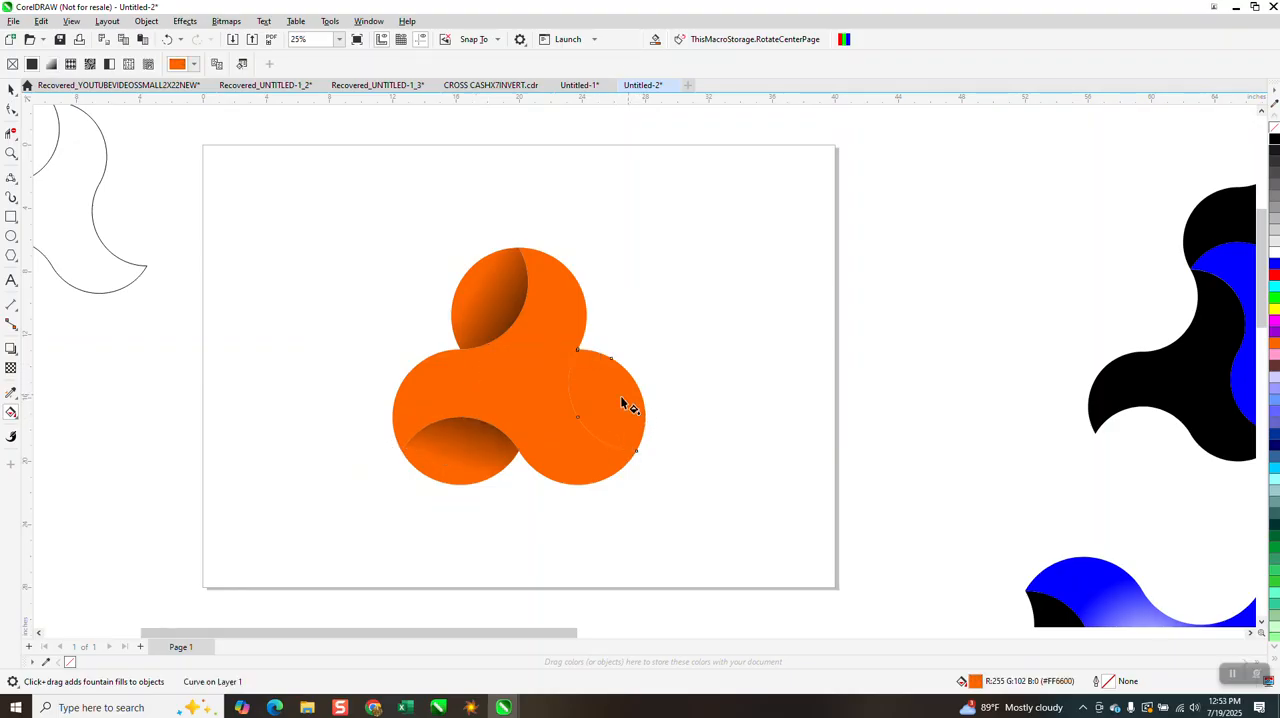
drag(621, 397, 553, 432)
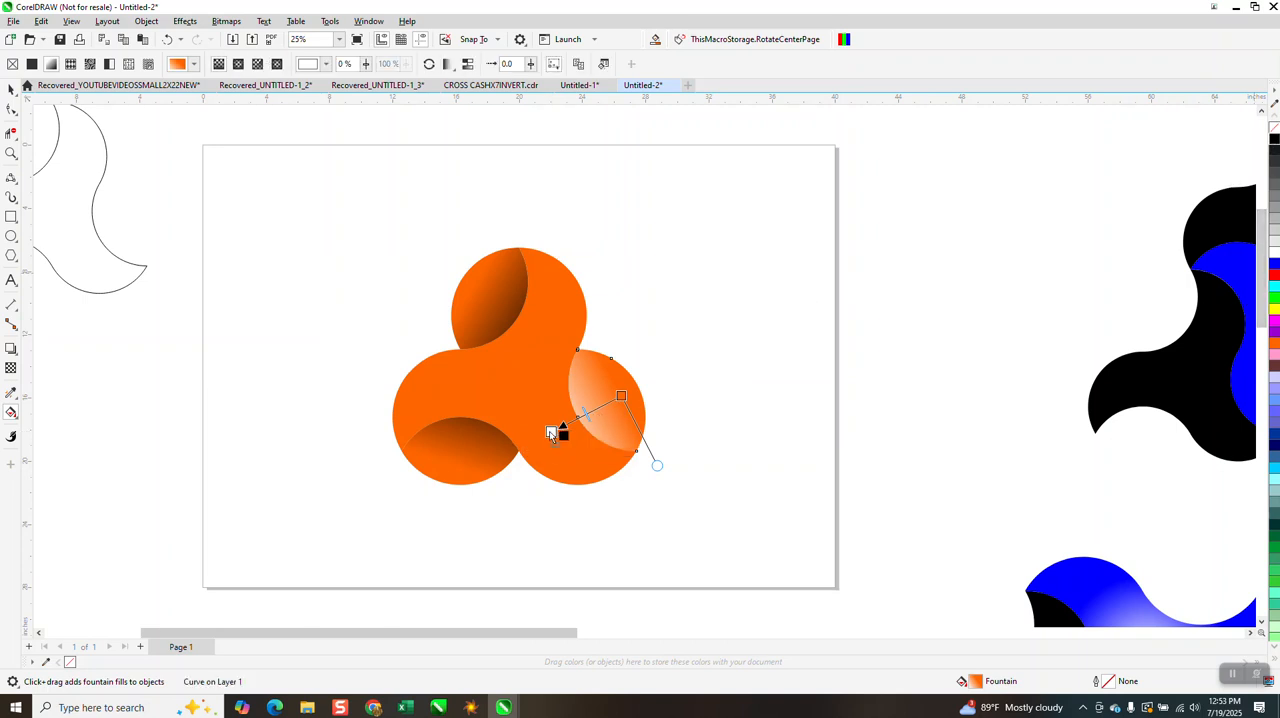
drag(550, 433, 536, 437)
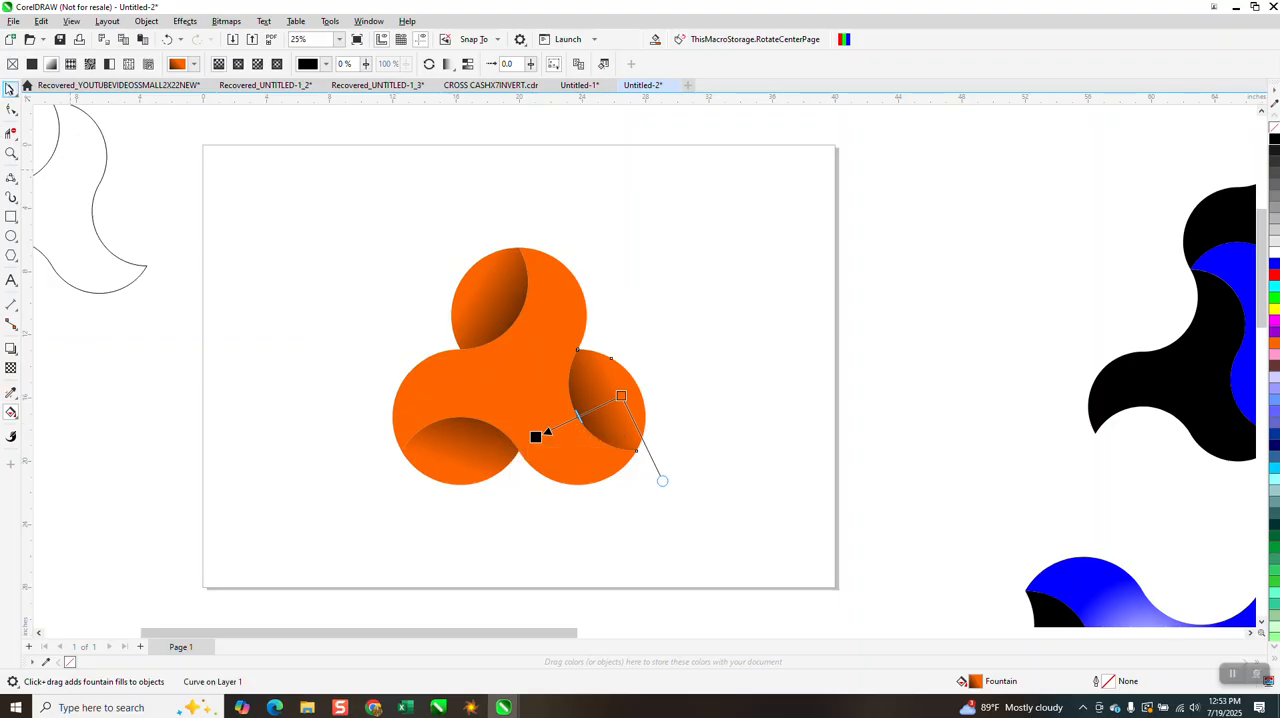
Place a duplicate of the whole shaded three-armed shape about 24 inches to the right of the original
click(8, 88)
drag(335, 221, 407, 348)
drag(727, 529, 751, 551)
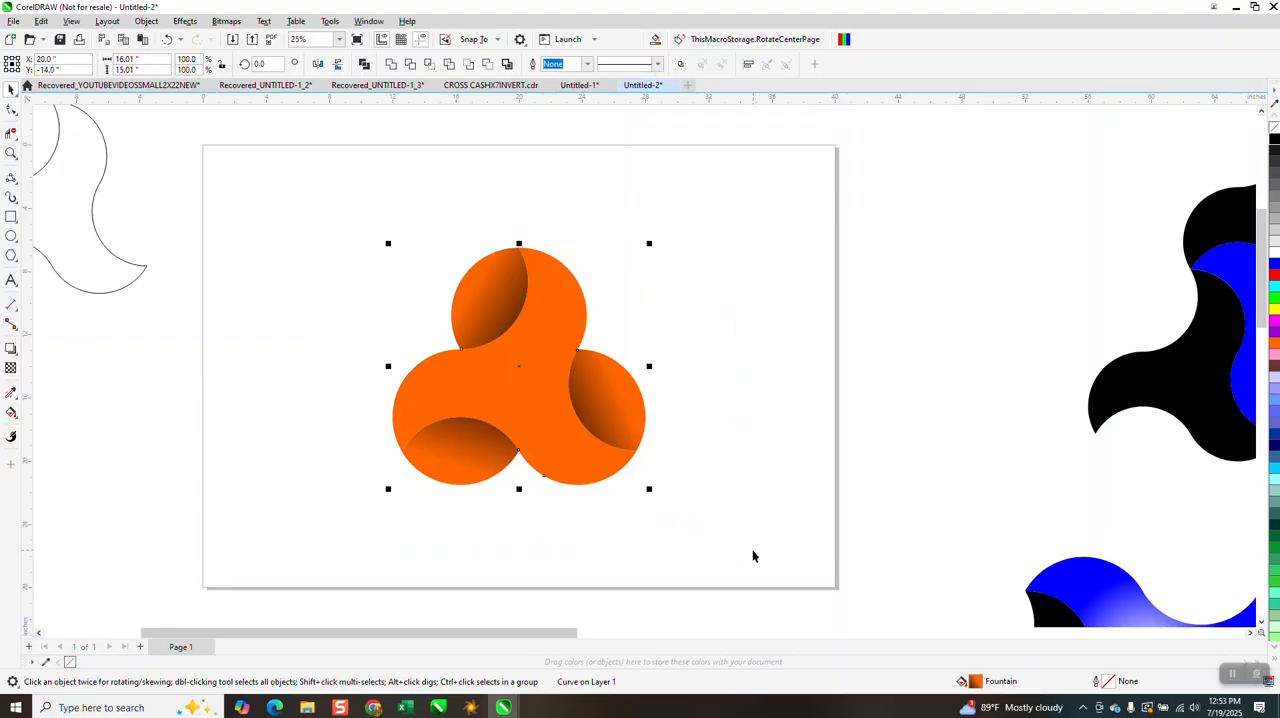
key(Right)
key(Right)
key(Right)
key(Right)
key(Right)
key(Right)
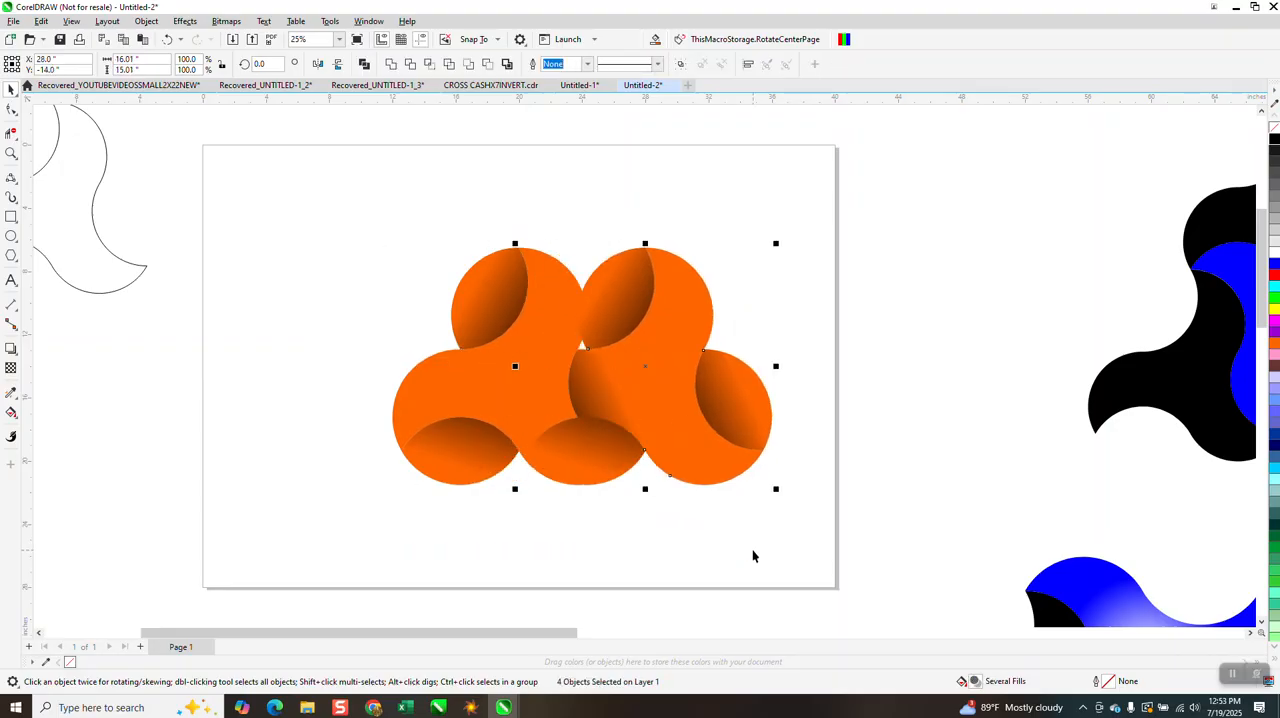
click(682, 400)
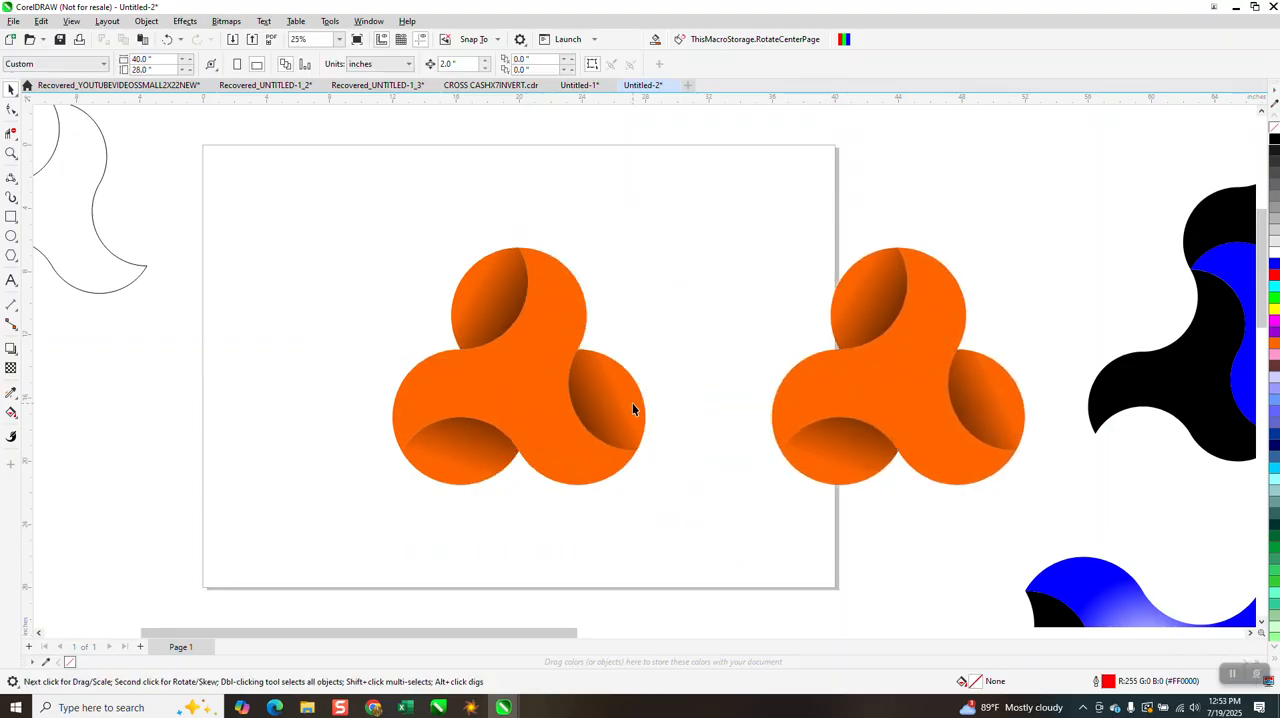
Remove the gradient fill from the original shape's right and lower-left overlaps and give both a black hairline outline
click(631, 406)
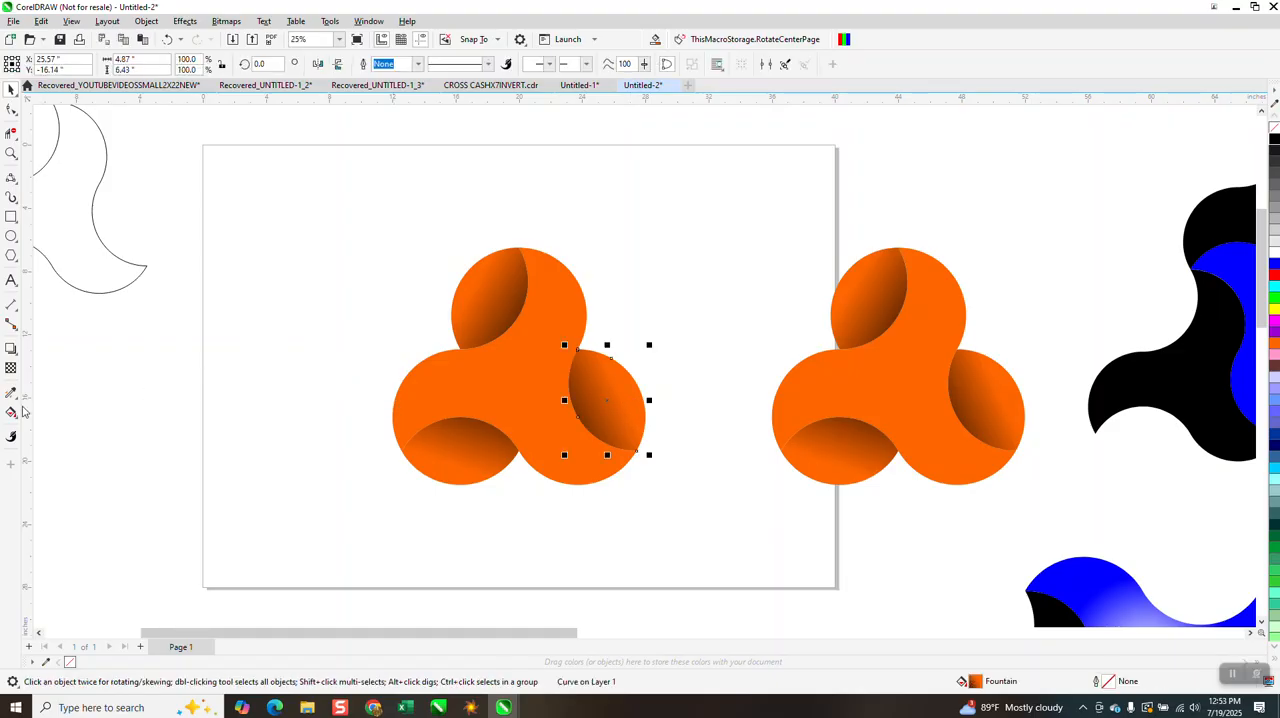
scroll(555, 399, down, 1)
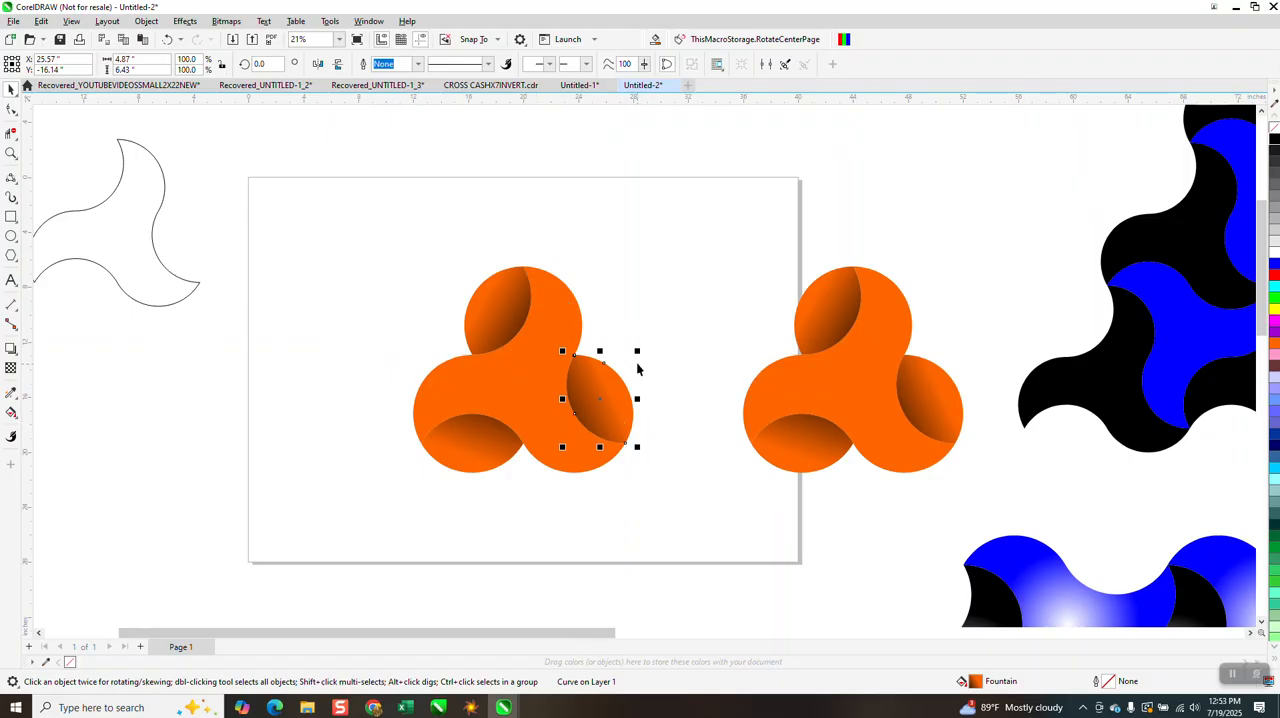
key(Delete)
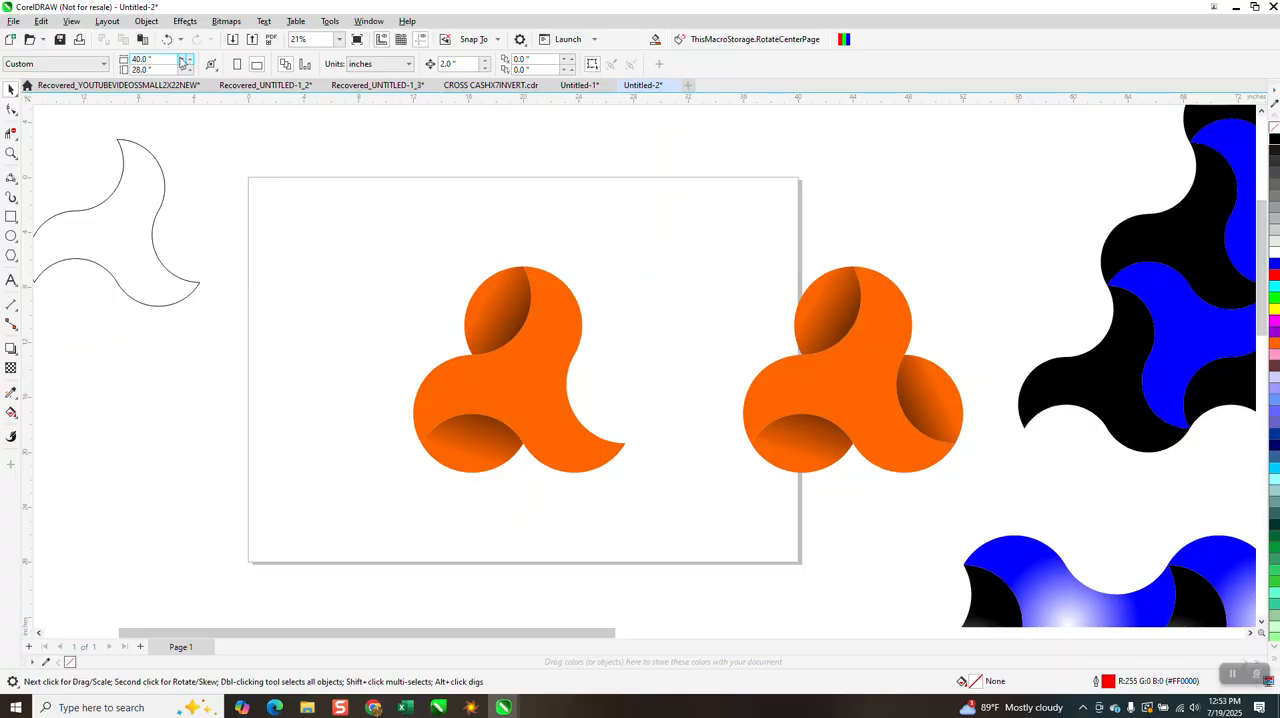
click(167, 39)
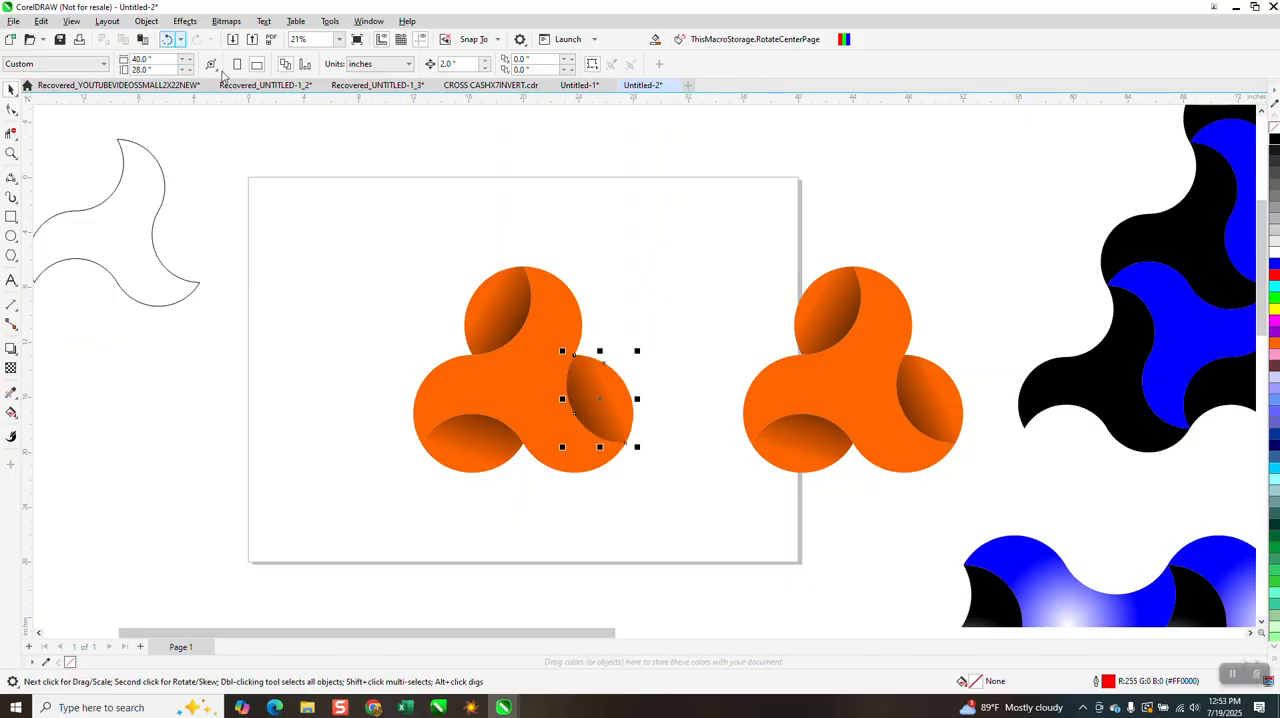
click(1274, 135)
click(496, 434)
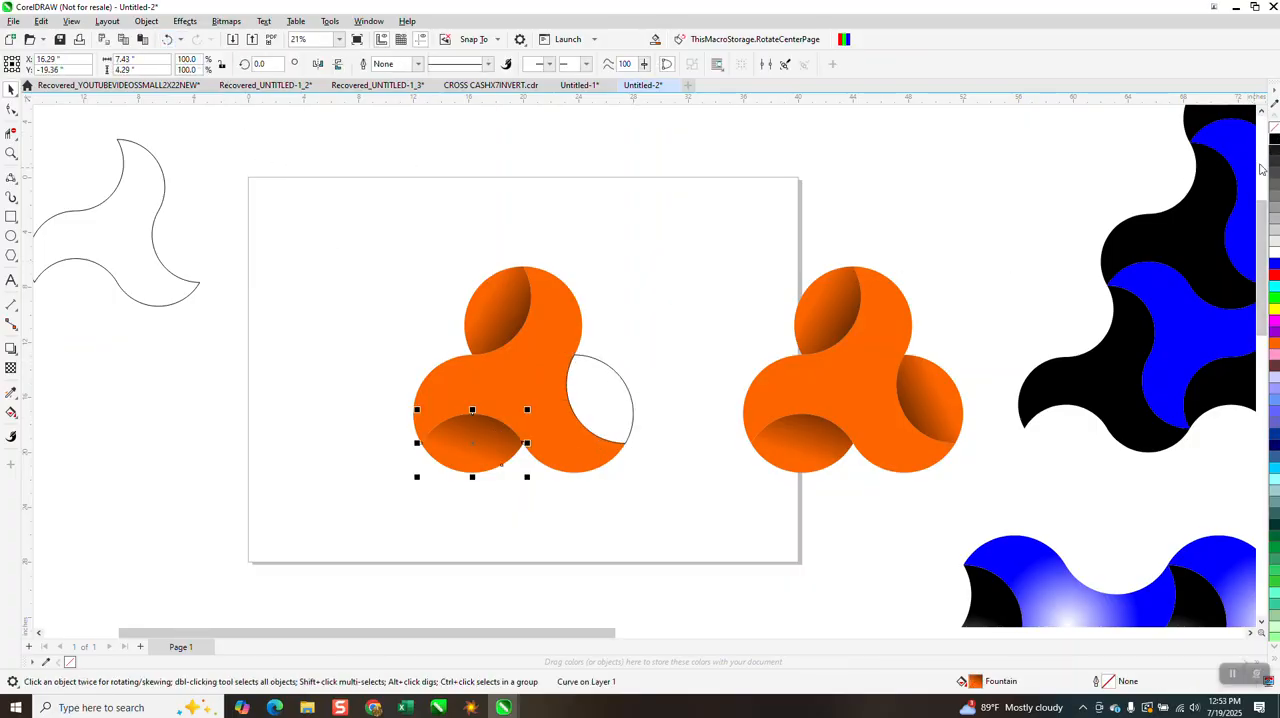
click(1274, 124)
right_click(1274, 138)
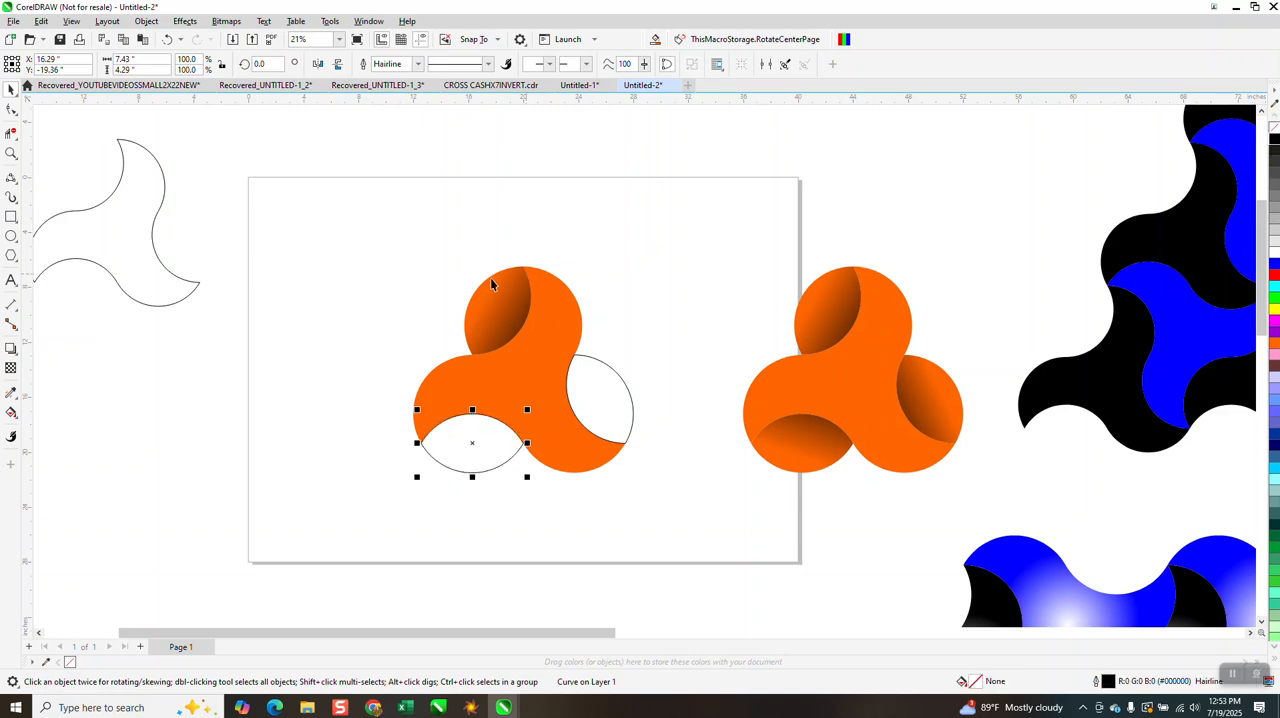
Group the four pieces of the original shape and ungroup them again
drag(679, 526, 680, 527)
key(ctrl+g)
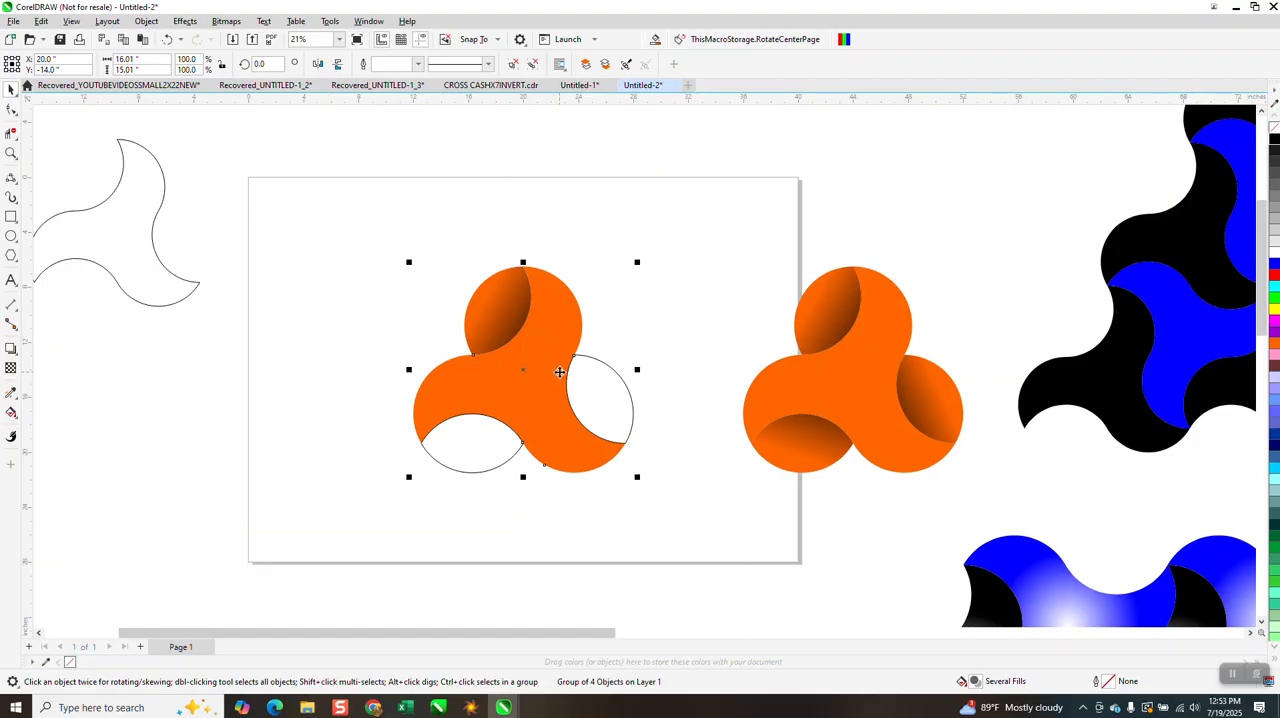
click(561, 237)
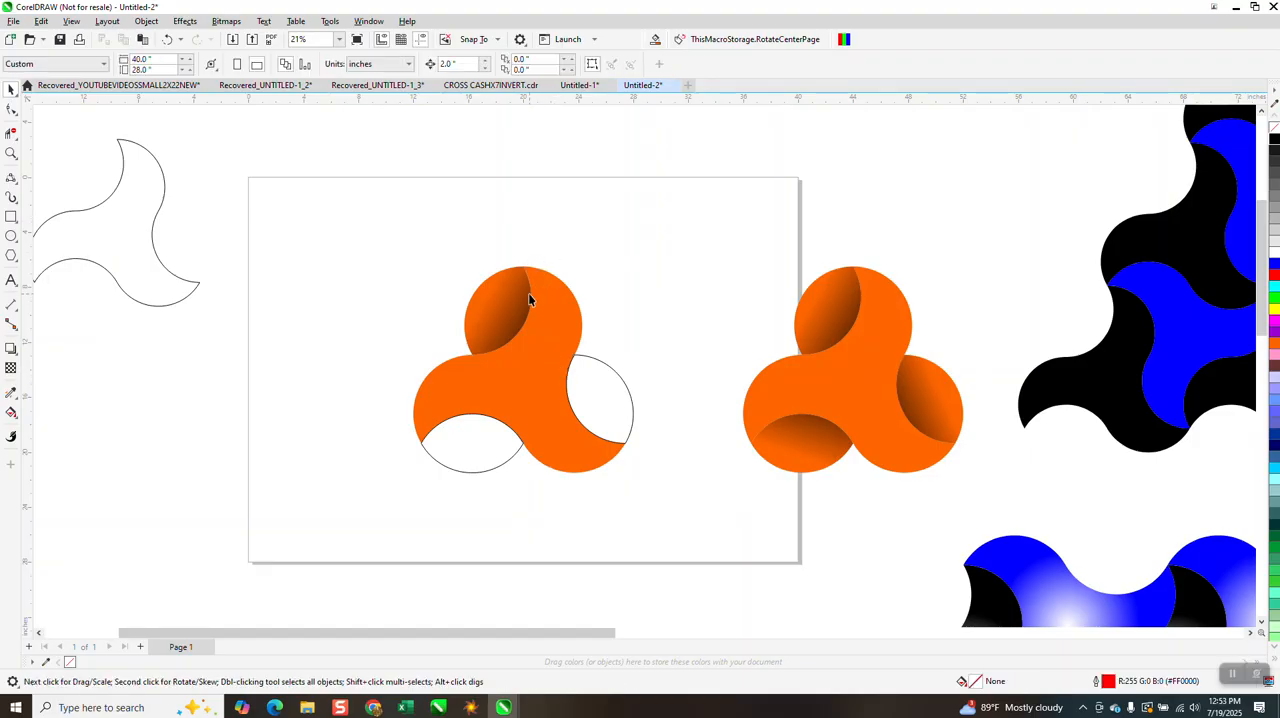
click(512, 305)
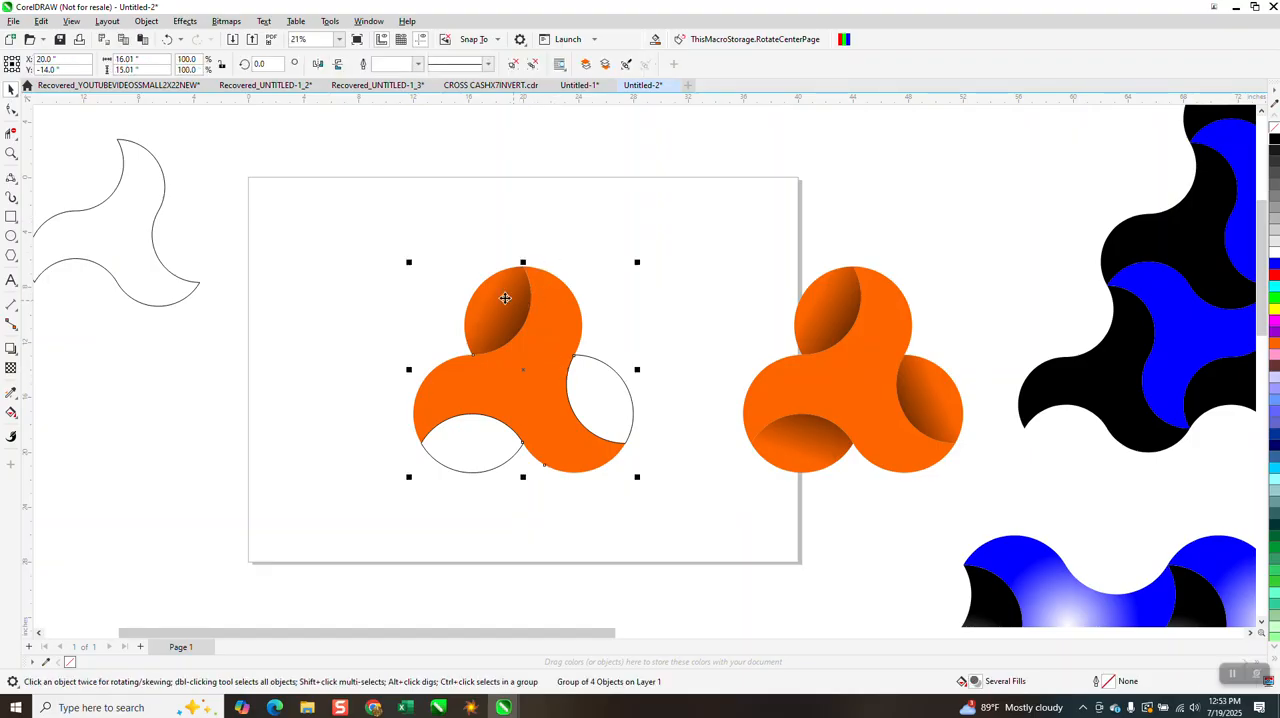
click(142, 22)
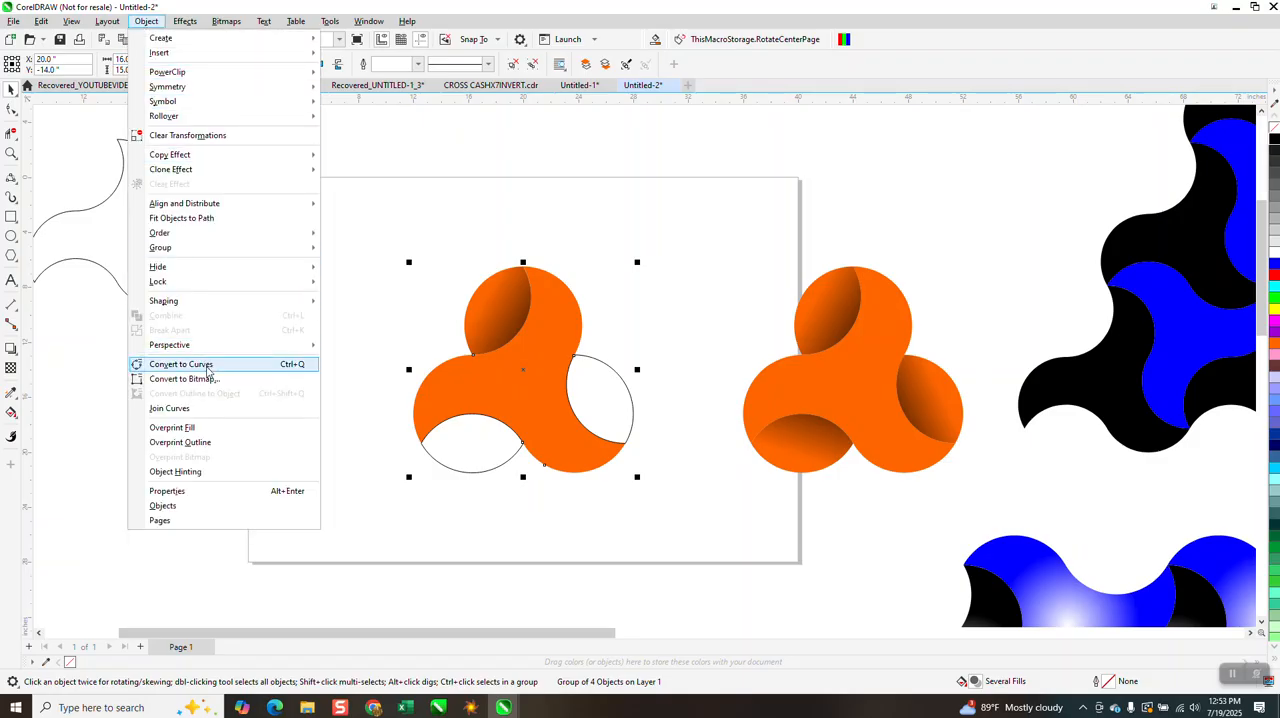
mouse_move(183, 250)
click(358, 263)
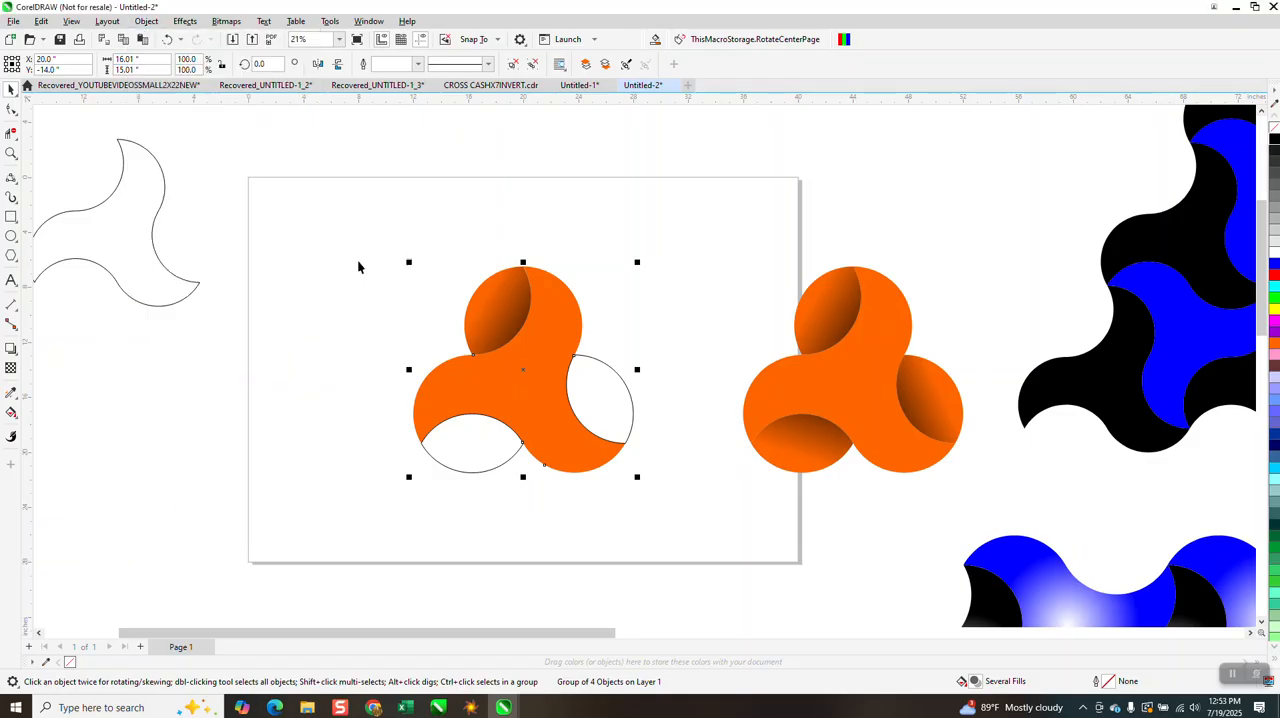
click(372, 262)
Place a copy of the gradient-shaded upper overlap 8 inches to the left and 8 inches up from the original
click(502, 294)
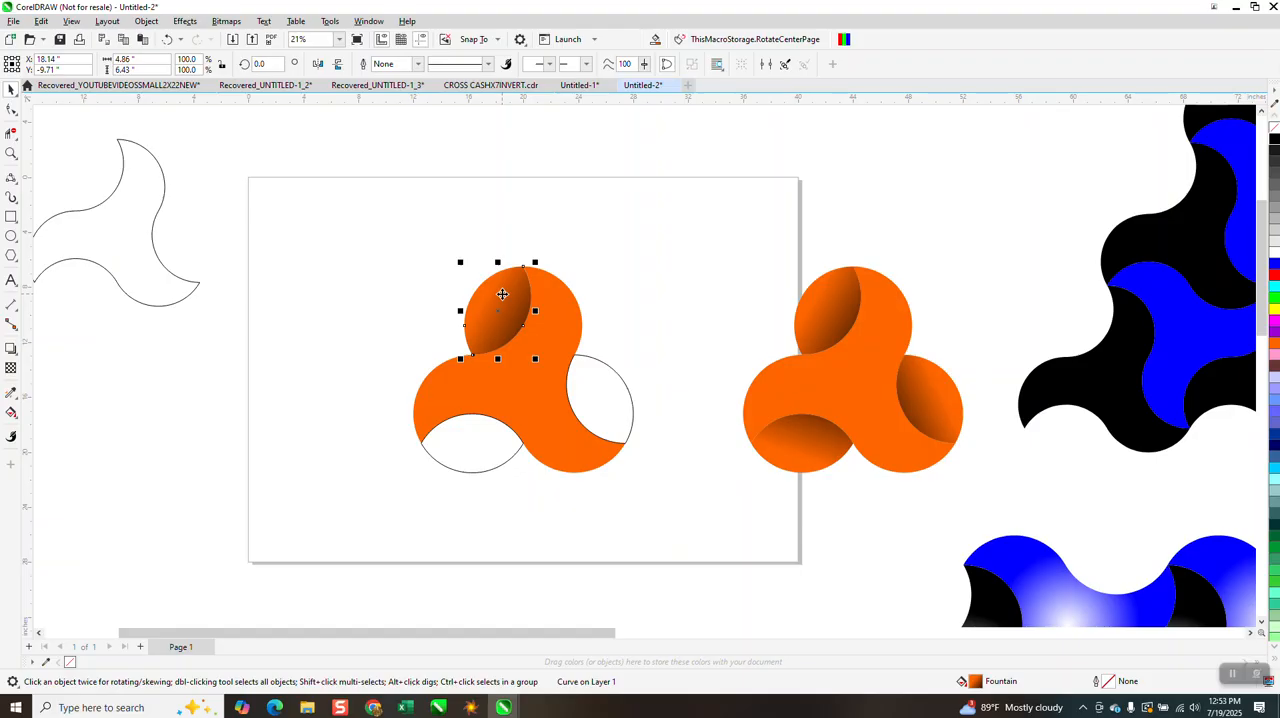
drag(502, 294, 393, 311)
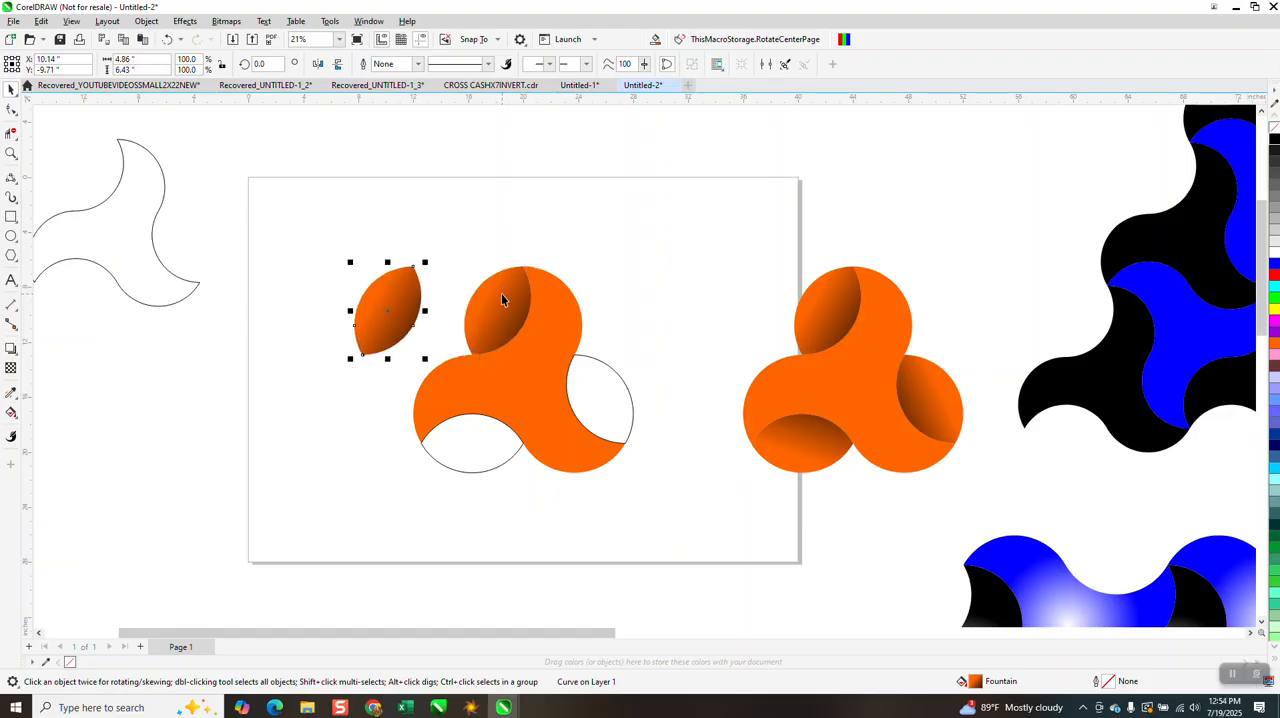
key(shift+Up)
key(shift+Up)
key(shift+Up)
key(shift+Up)
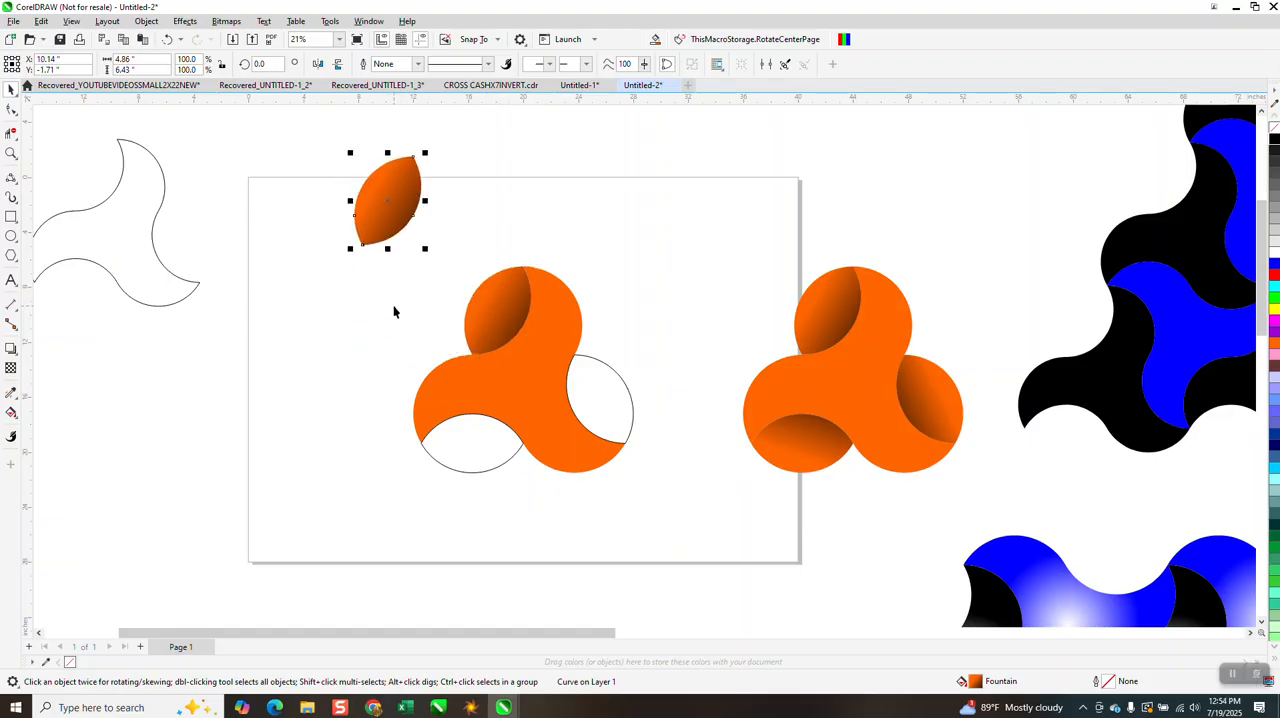
Group the four pieces of the original three-armed shape and rotate the group by 120 degrees
drag(377, 272, 718, 516)
key(ctrl+g)
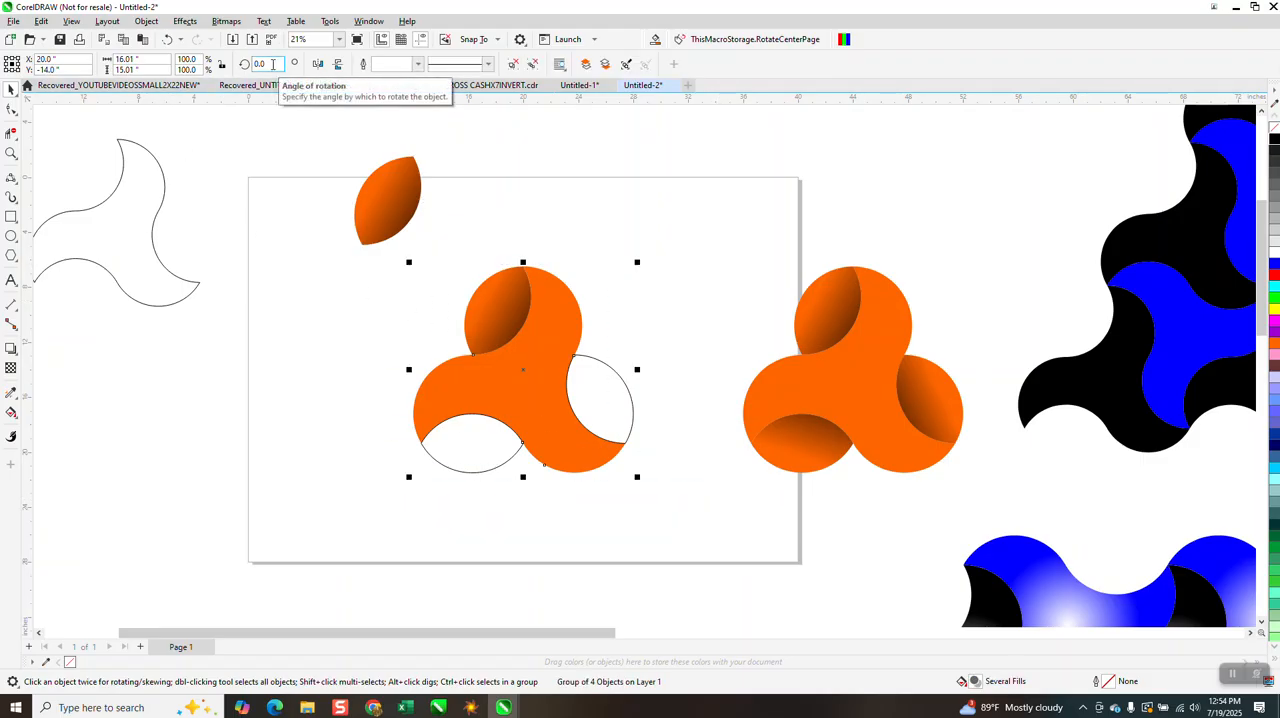
double_click(272, 64)
text(120)
key(Return)
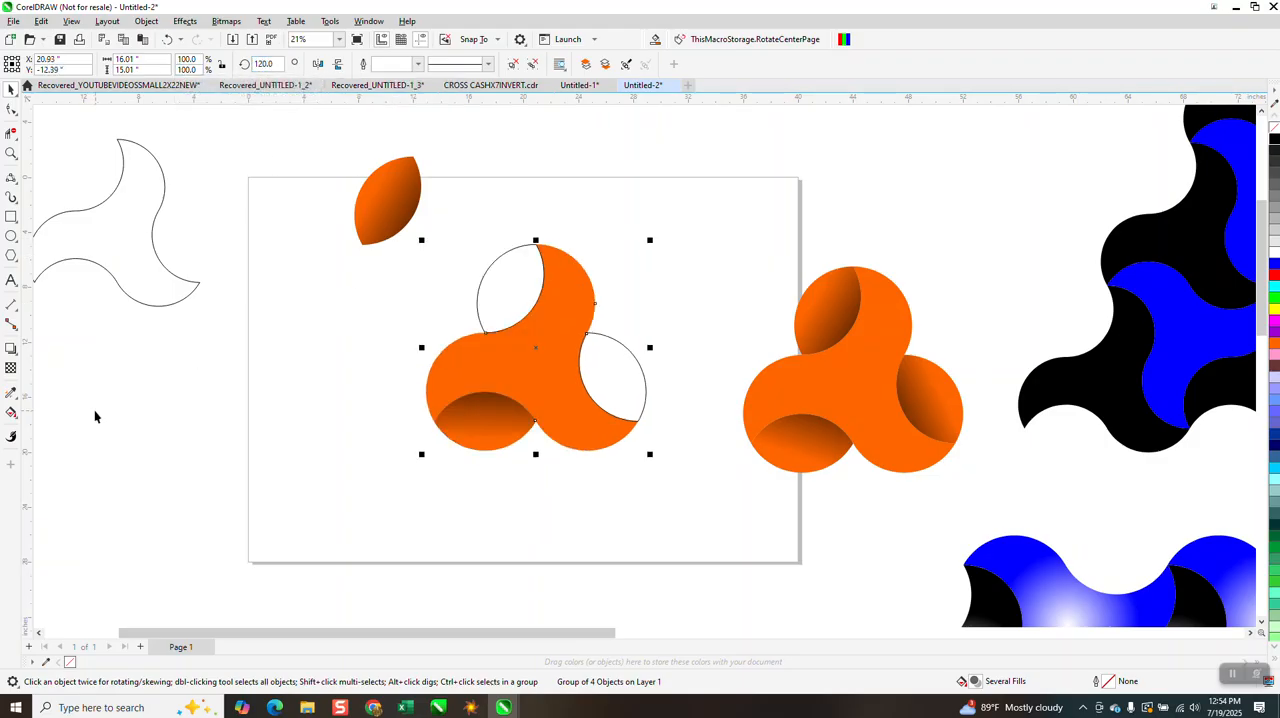
Fill the blank upper overlap of the middle shape with solid orange and no outline using Smart Fill
click(12, 413)
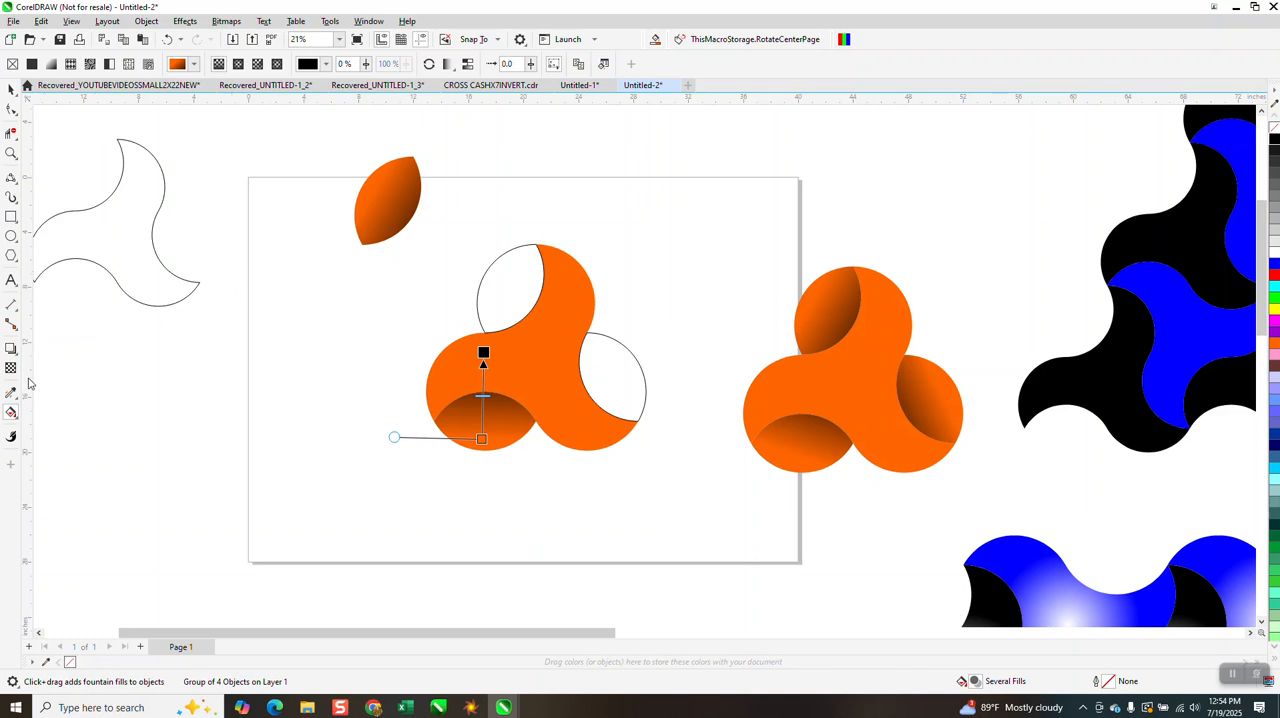
click(17, 397)
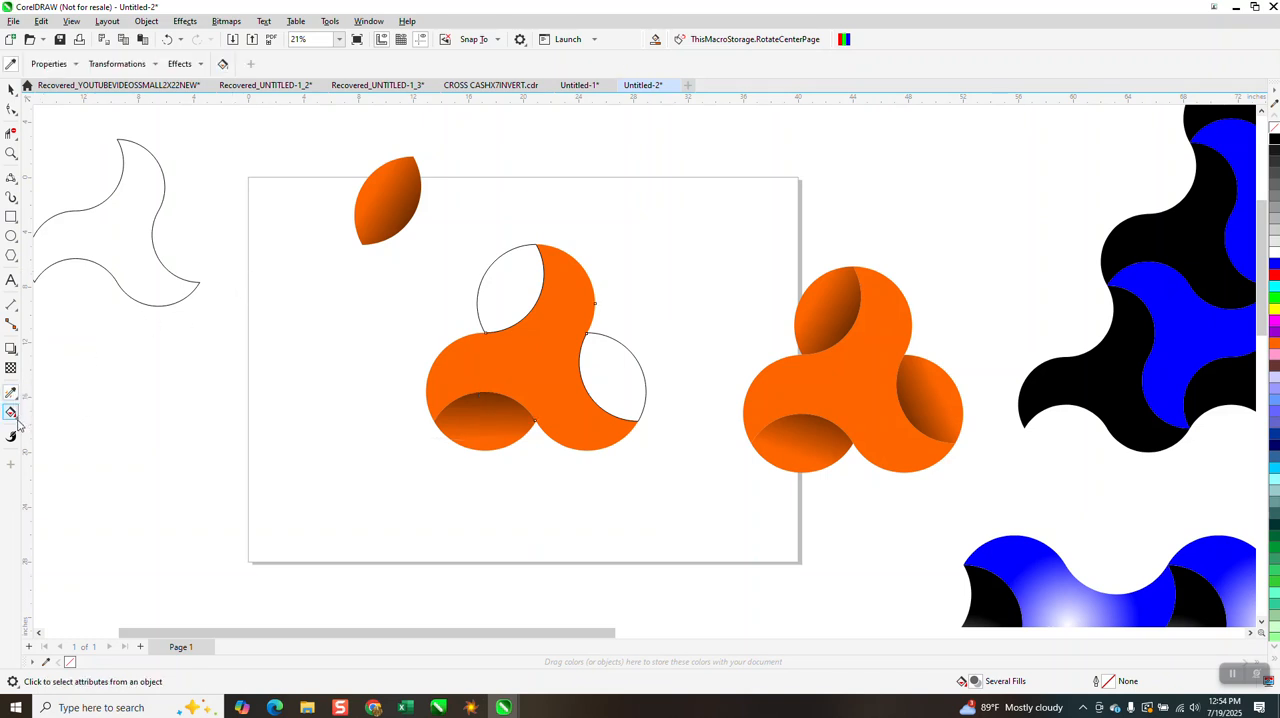
click(17, 424)
click(76, 427)
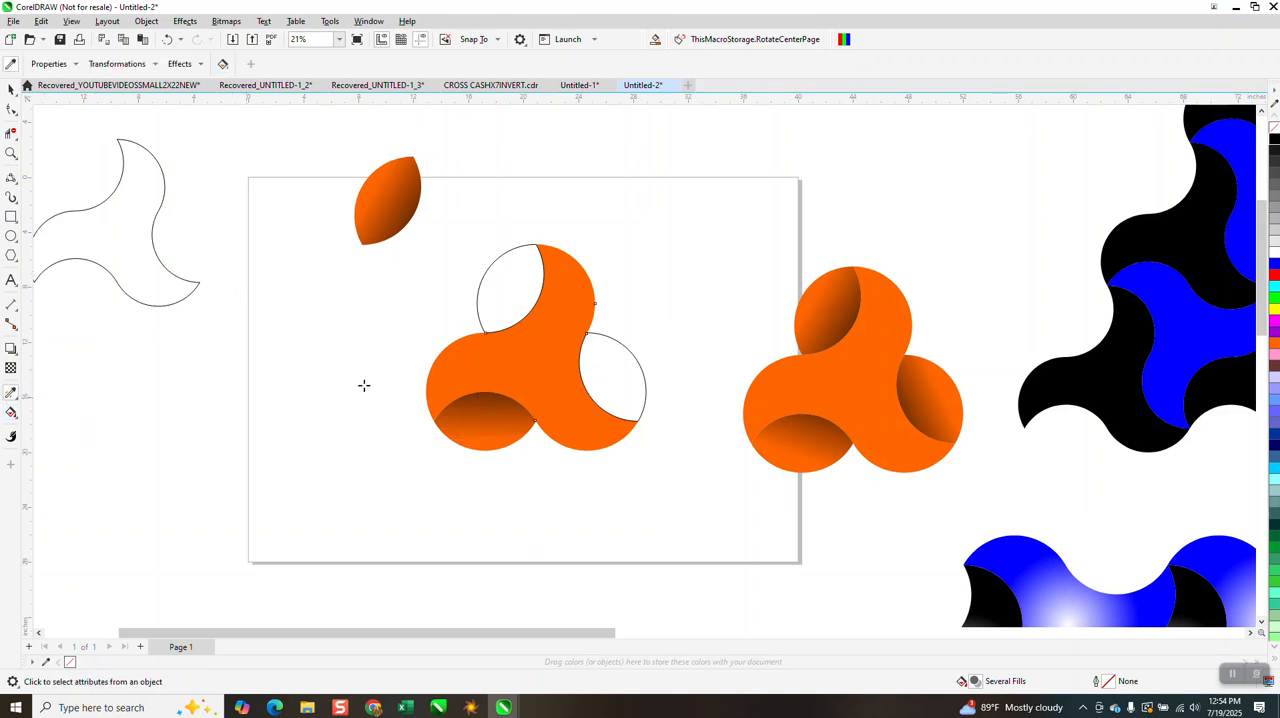
click(526, 299)
key(space)
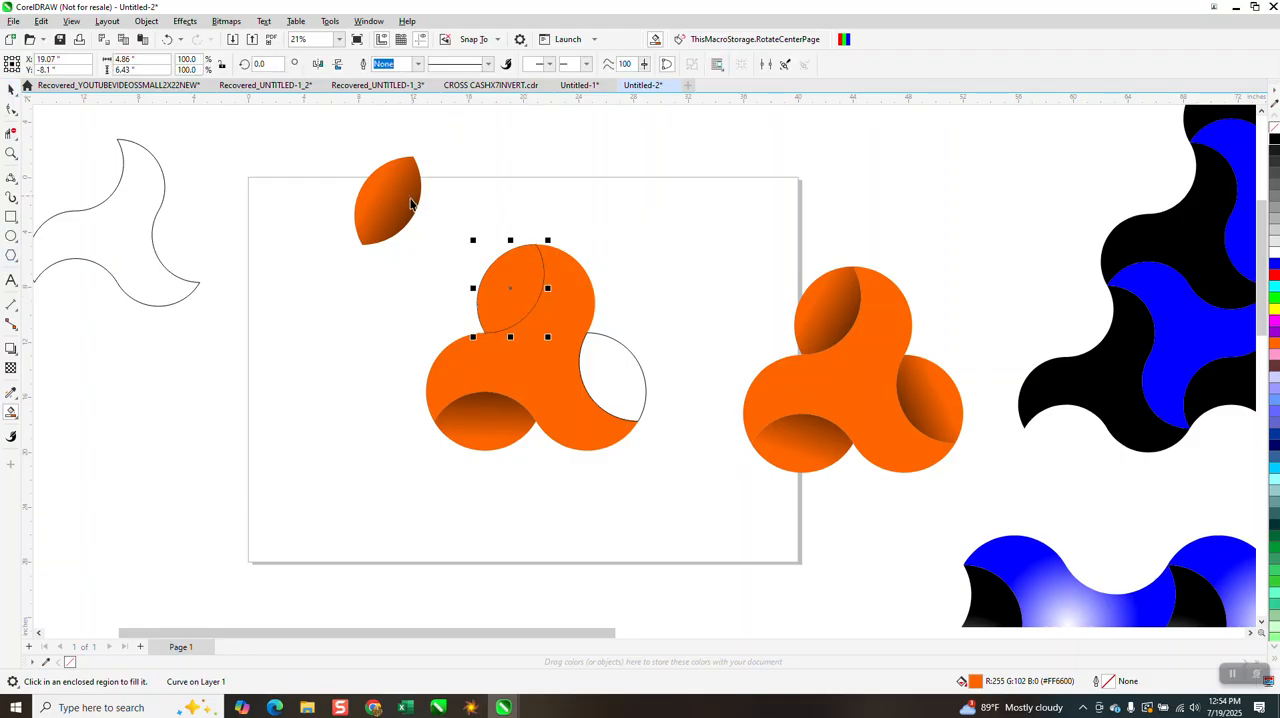
Copy the loose lens's orange-to-black gradient onto the middle shape's upper overlap with the Attributes Eyedropper
click(17, 402)
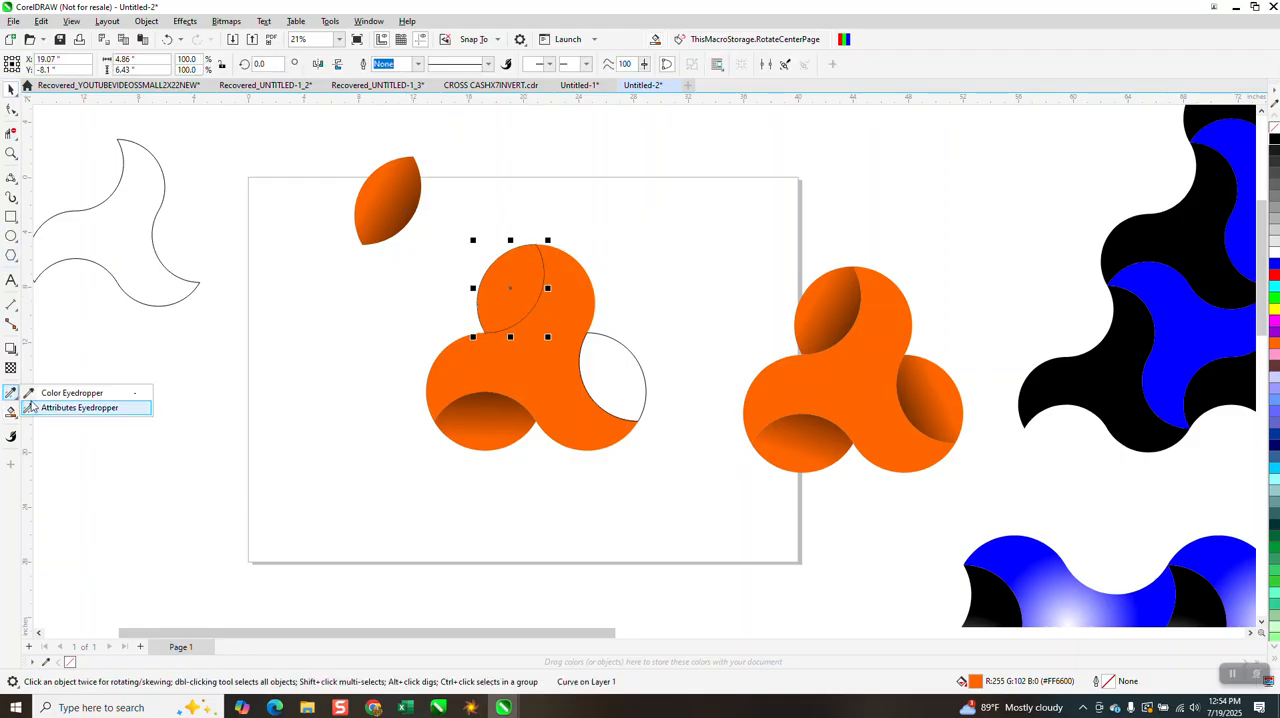
click(70, 412)
click(382, 221)
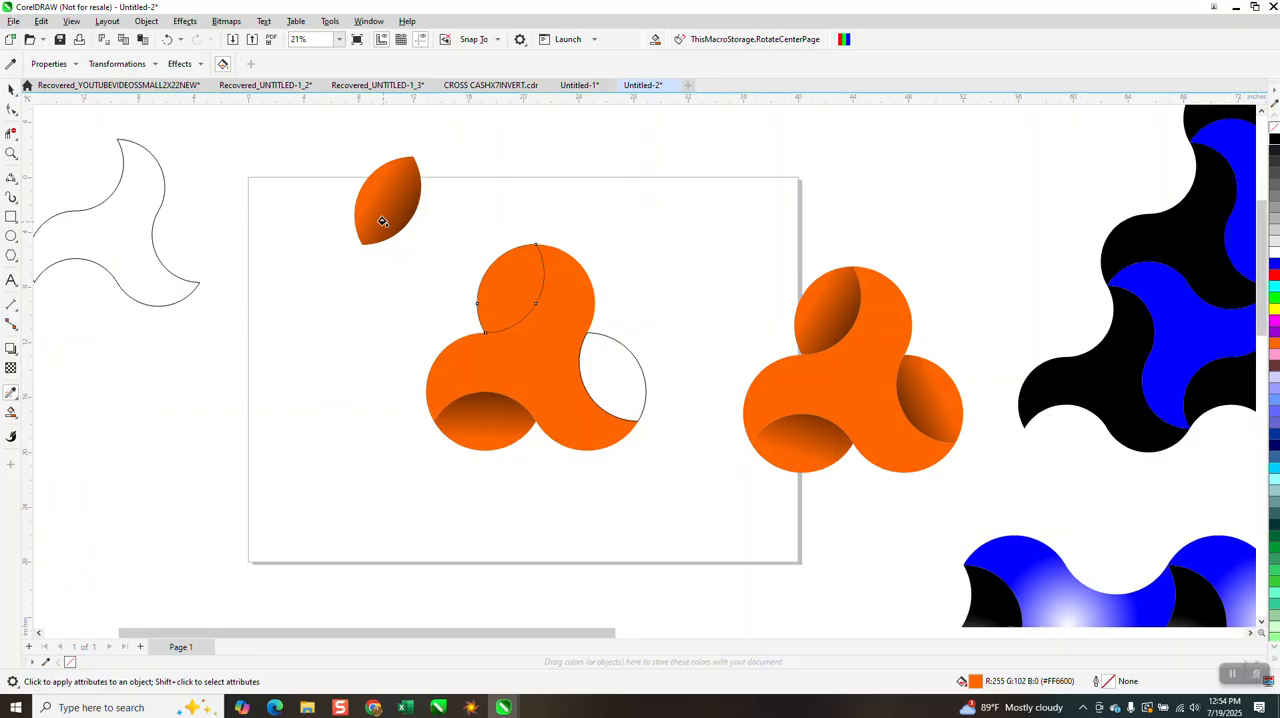
click(488, 281)
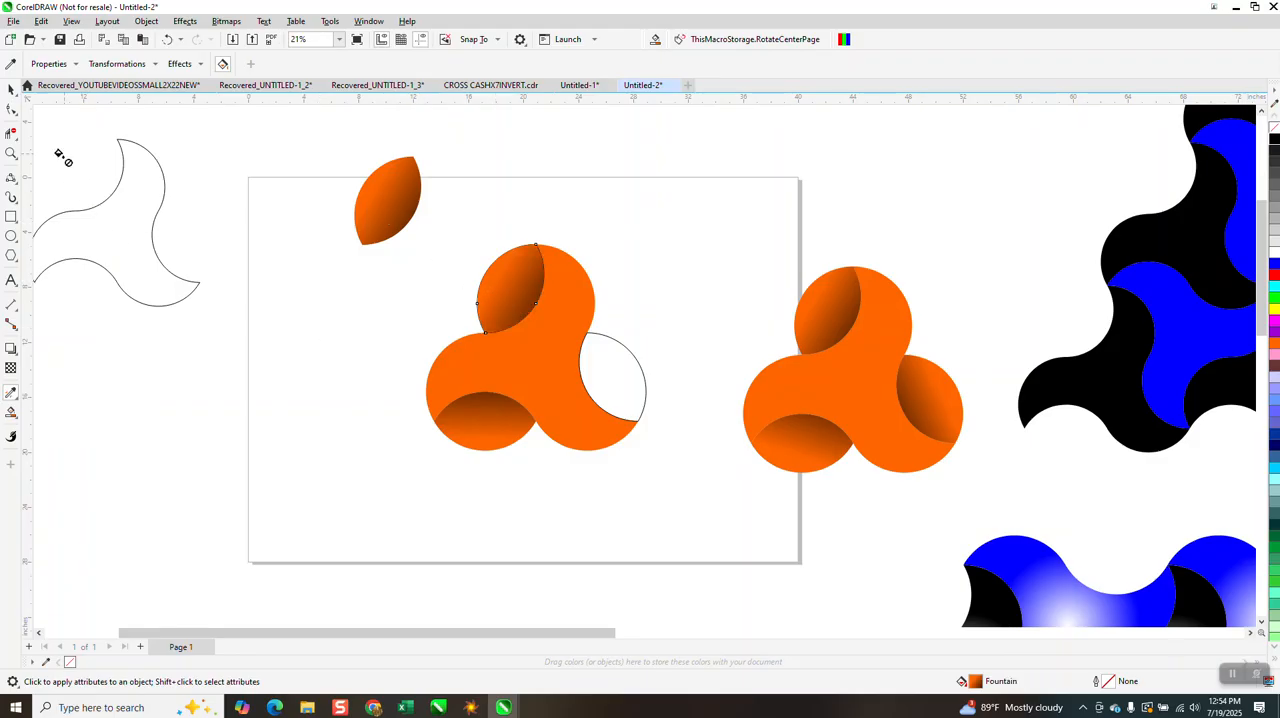
Group the middle shape with its newly filled upper overlap and rotate the group by 120 degrees
click(11, 88)
drag(420, 222, 674, 497)
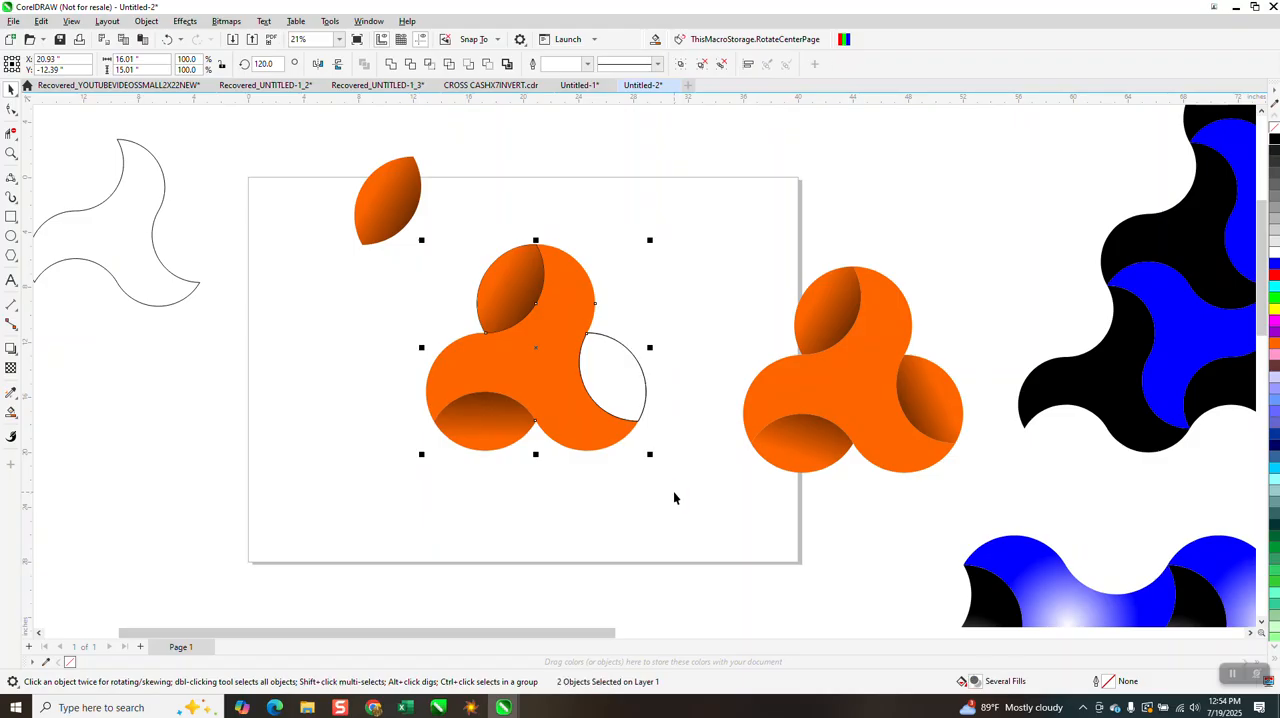
click(674, 497)
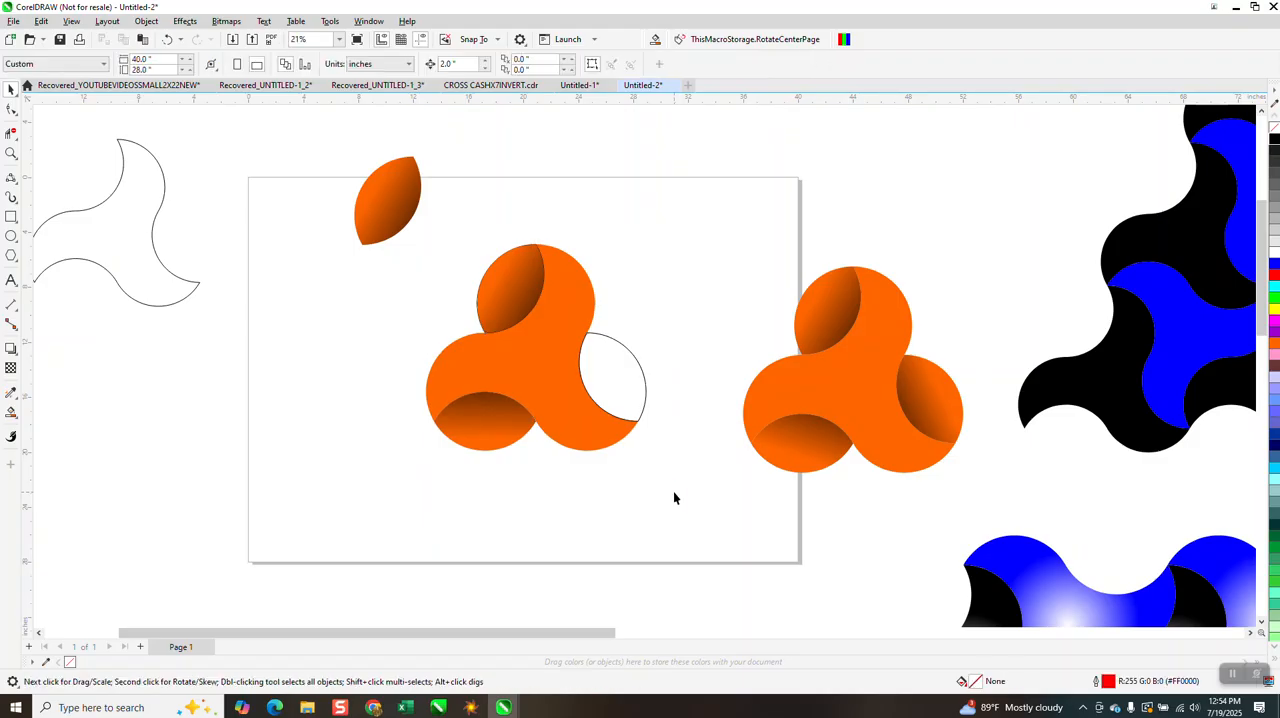
drag(380, 230, 692, 518)
key(ctrl+g)
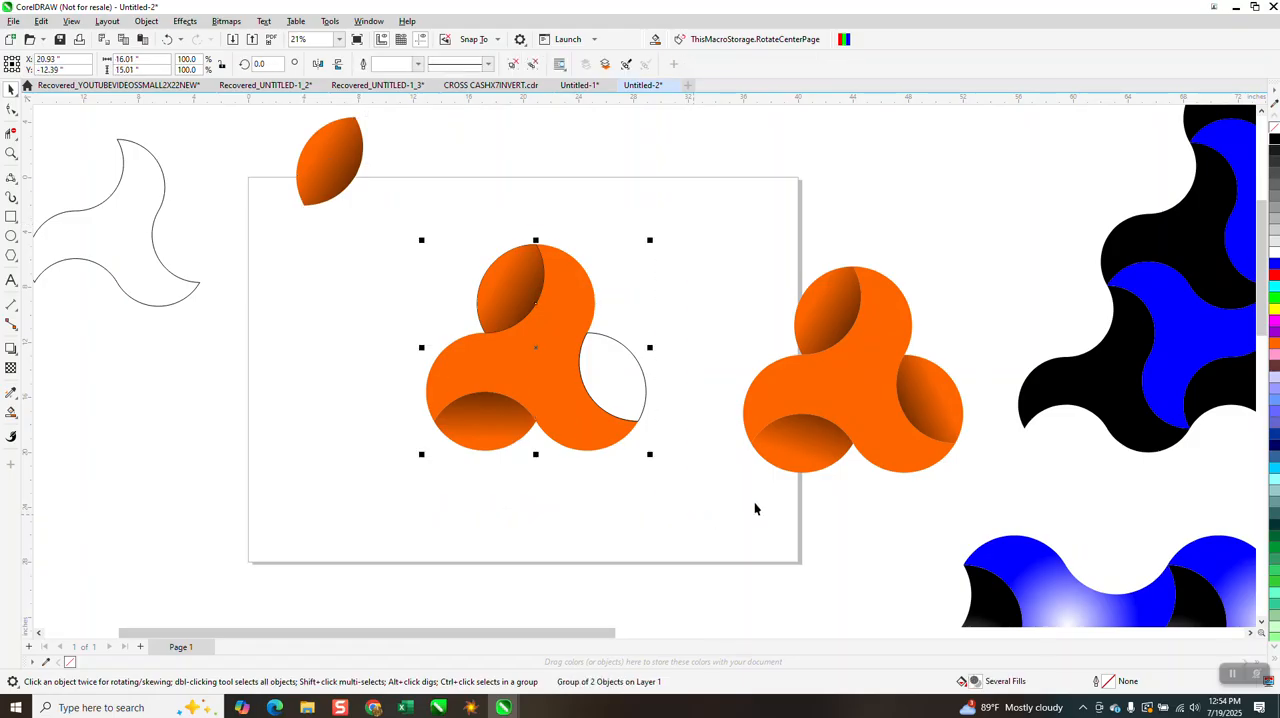
click(262, 65)
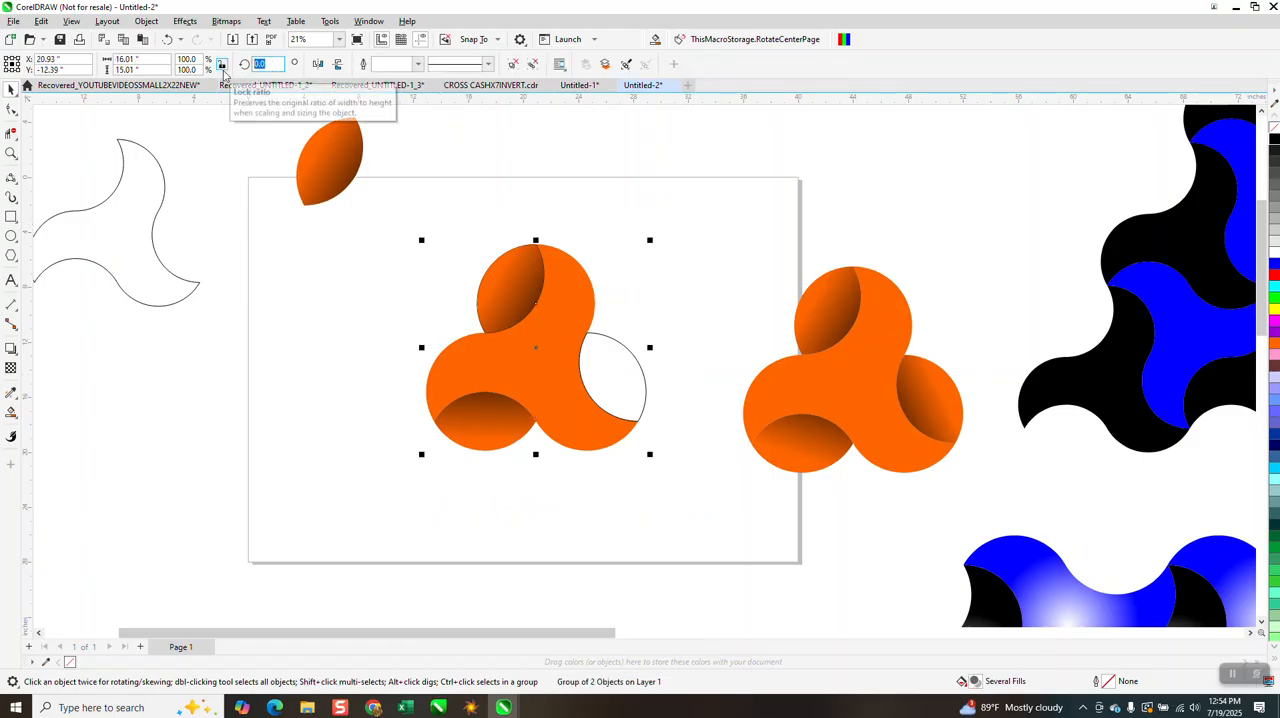
text(120)
key(Return)
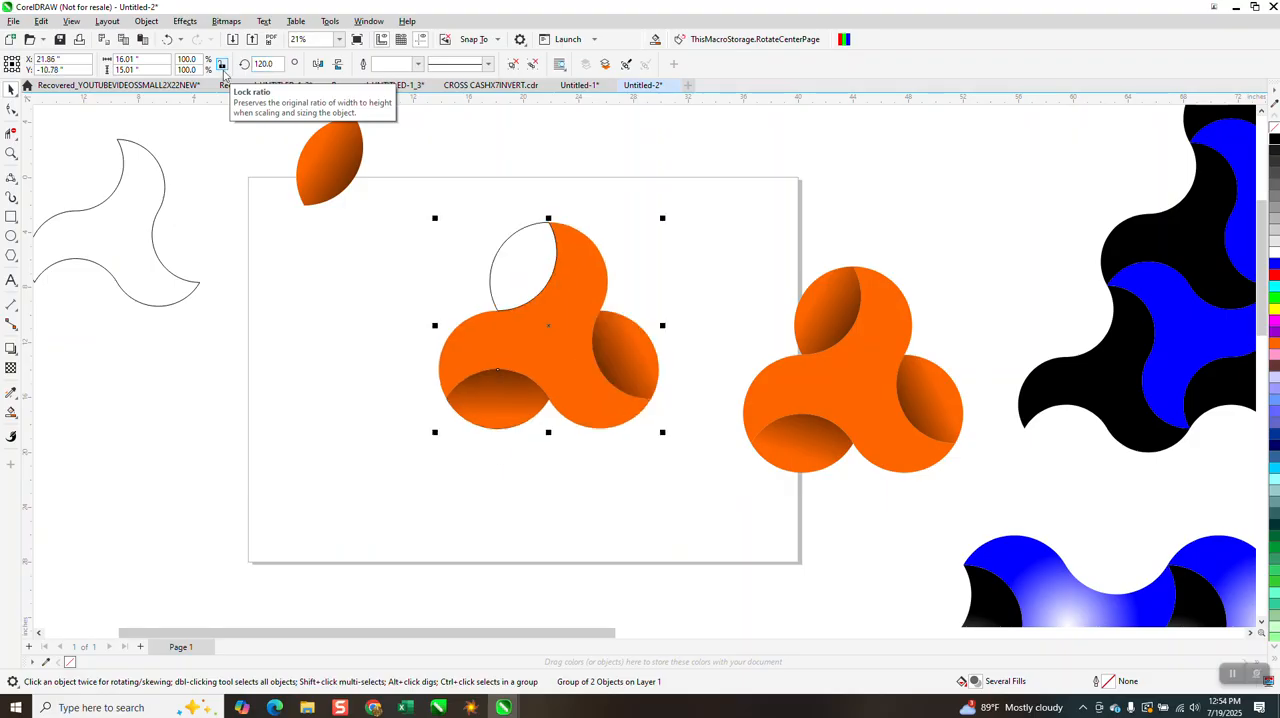
Move the loose lens closer to the shape, copy its gradient onto the blank upper overlap, and delete the lens
drag(340, 172, 432, 228)
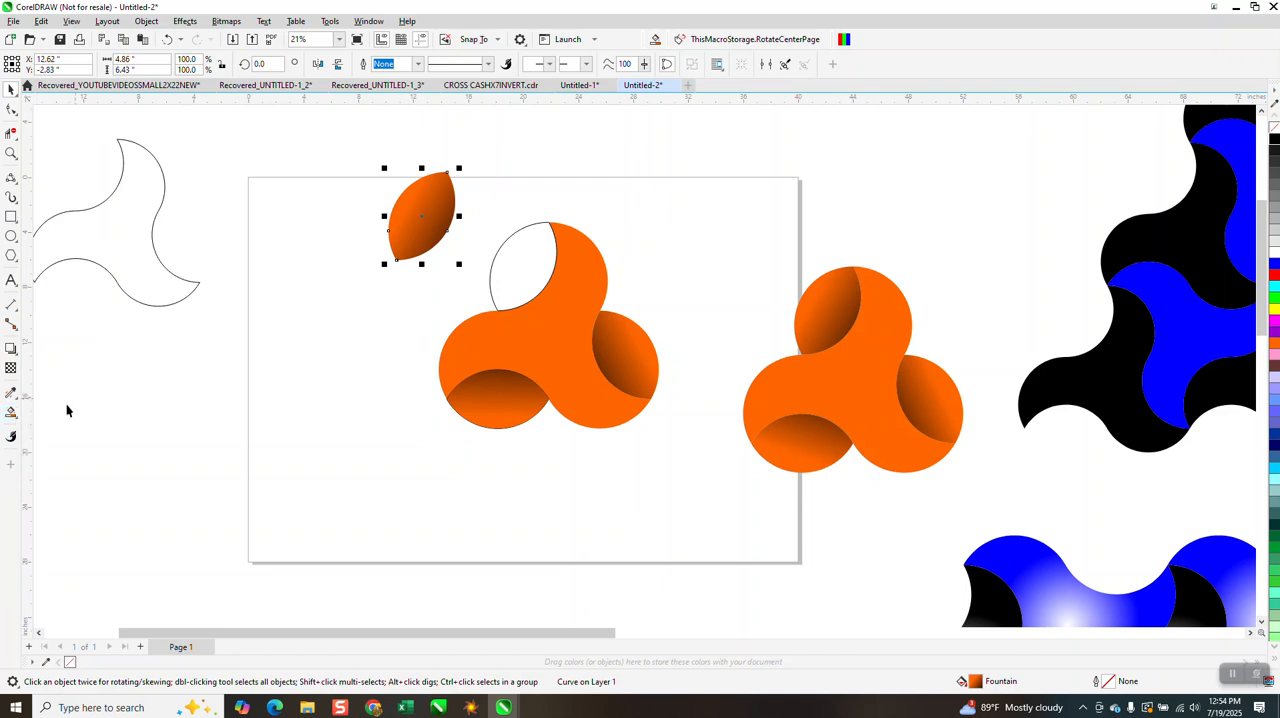
click(15, 414)
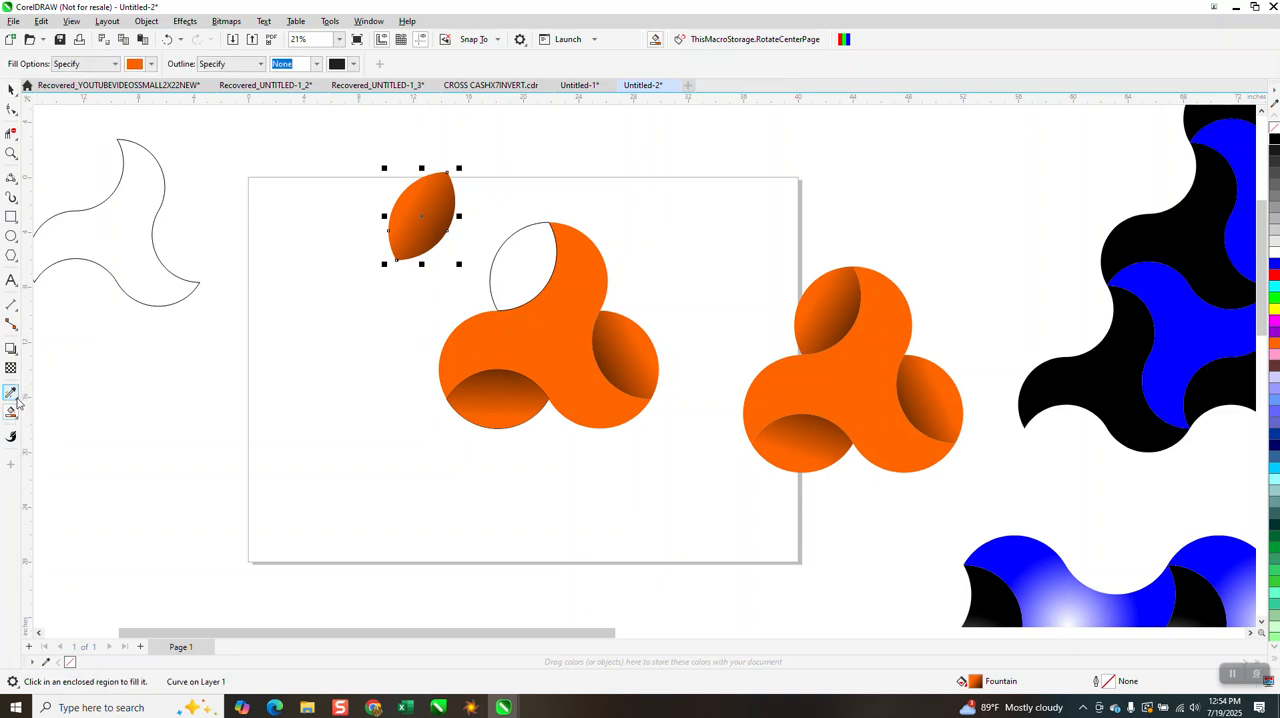
click(19, 399)
click(56, 408)
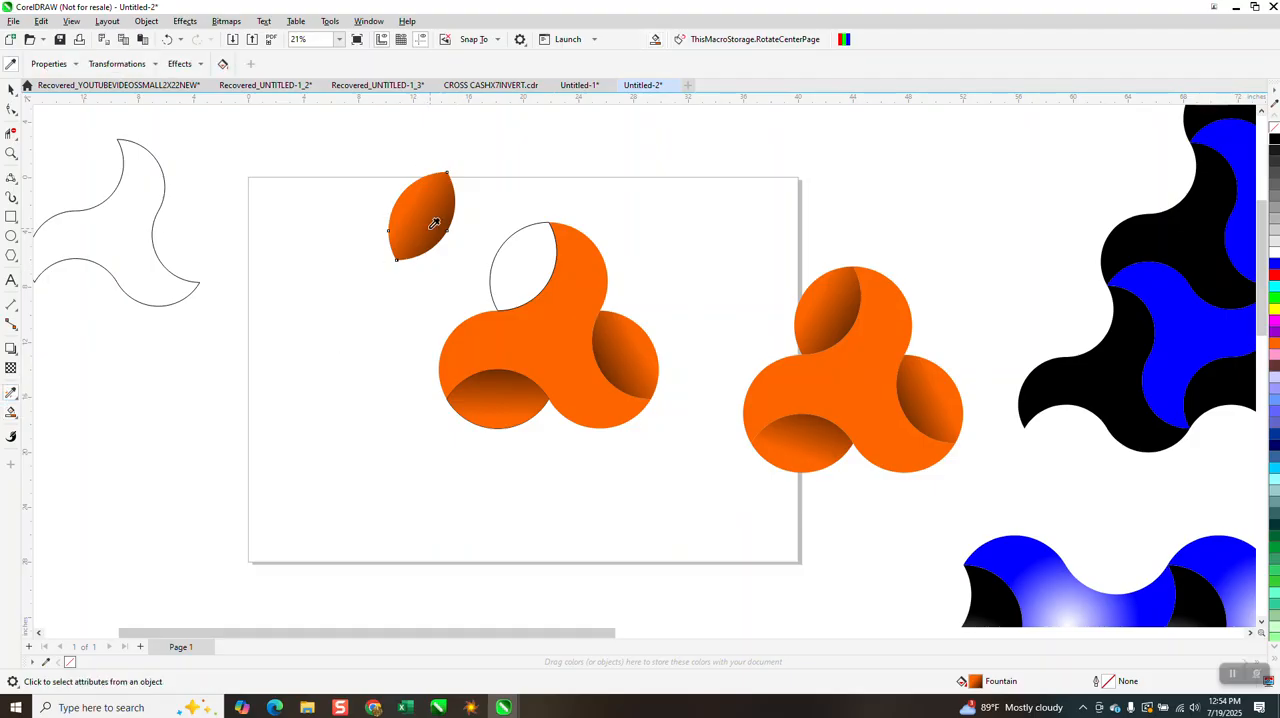
click(505, 264)
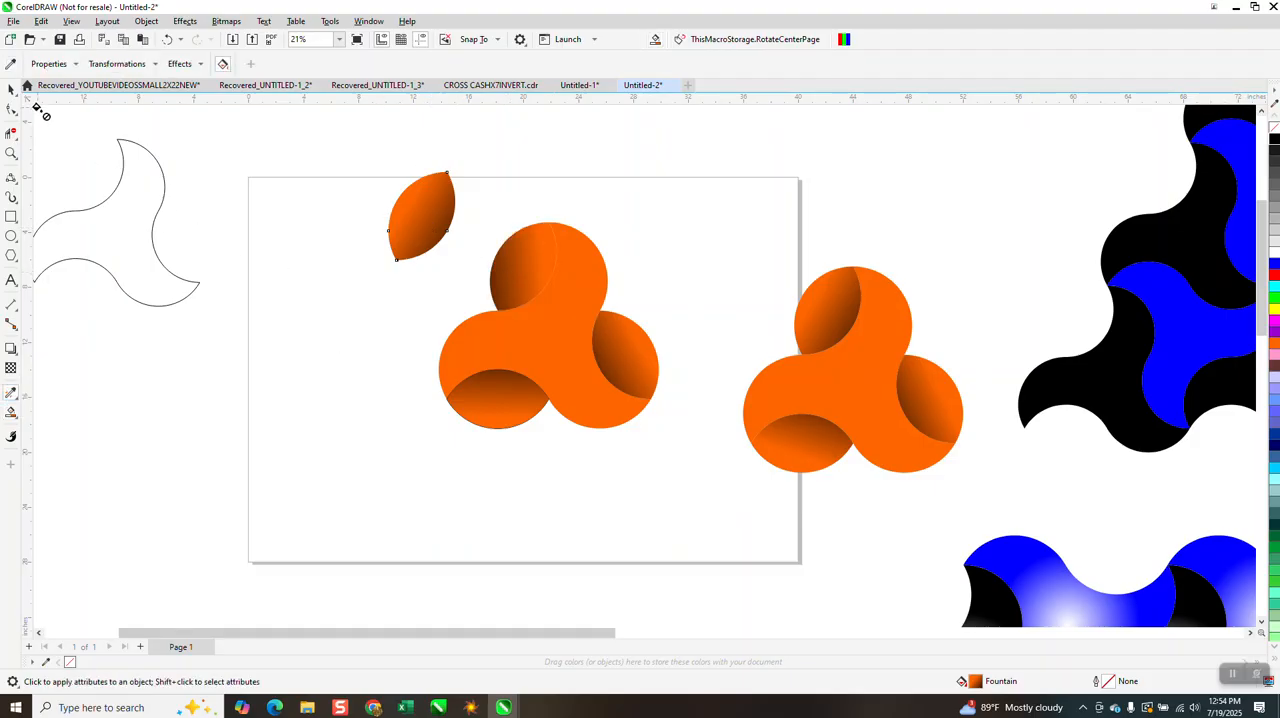
click(11, 89)
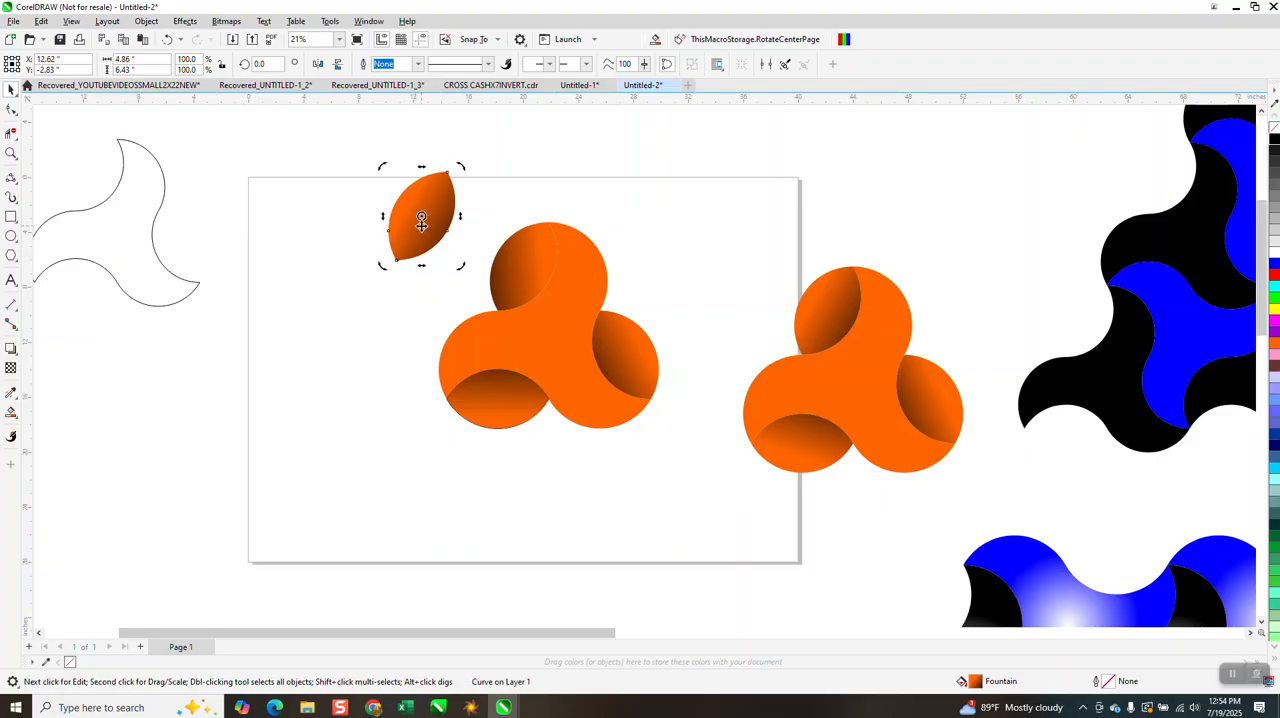
key(Delete)
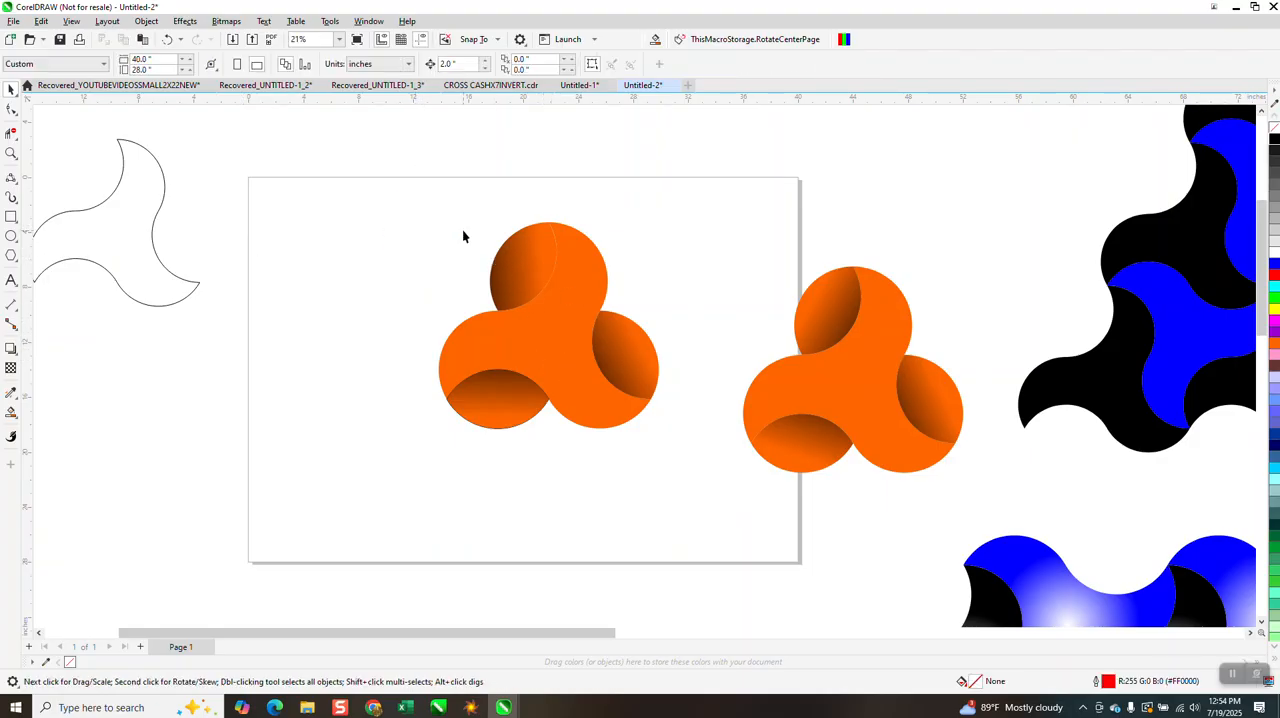
Give the whole middle three-armed group a black hairline outline
drag(418, 205, 672, 458)
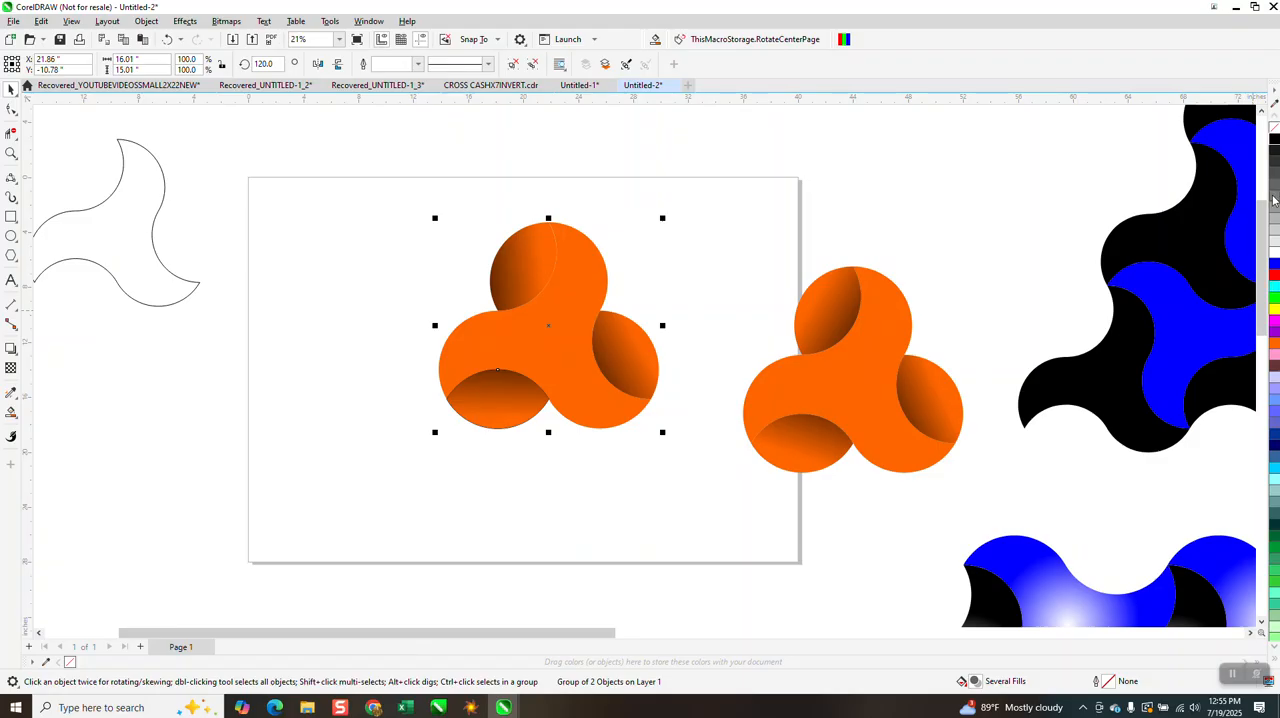
right_click(1274, 140)
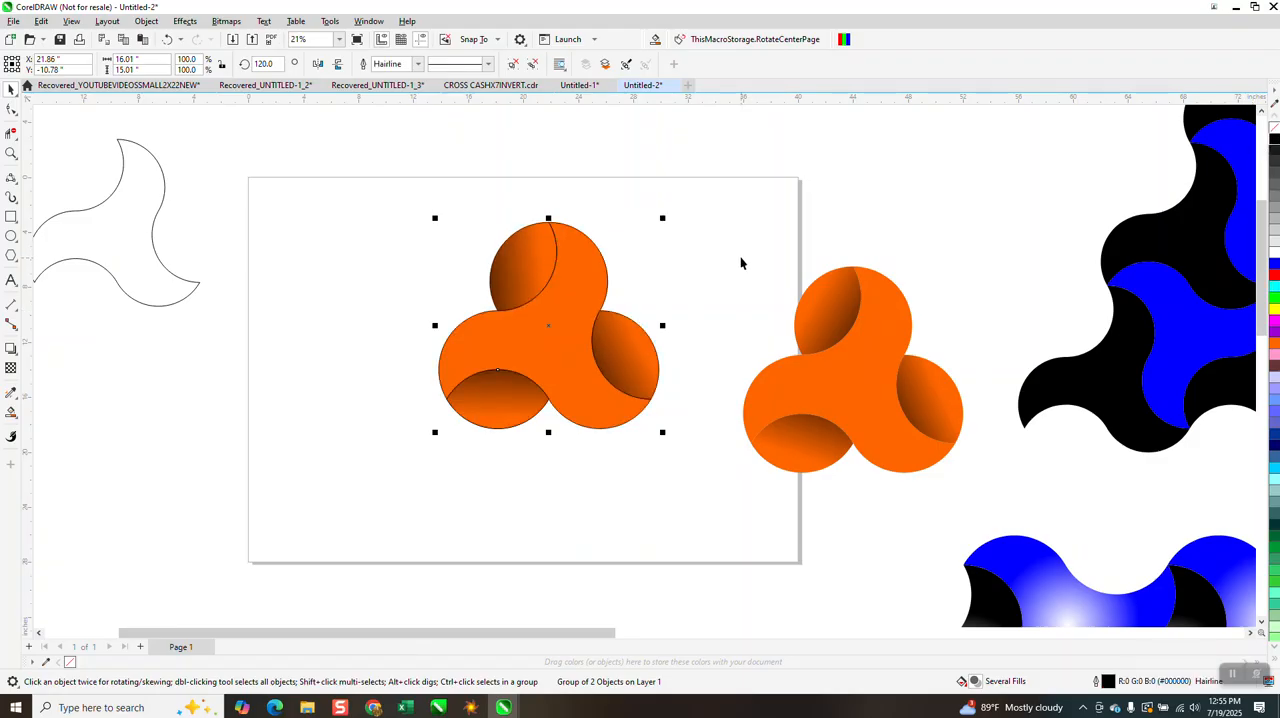
click(743, 262)
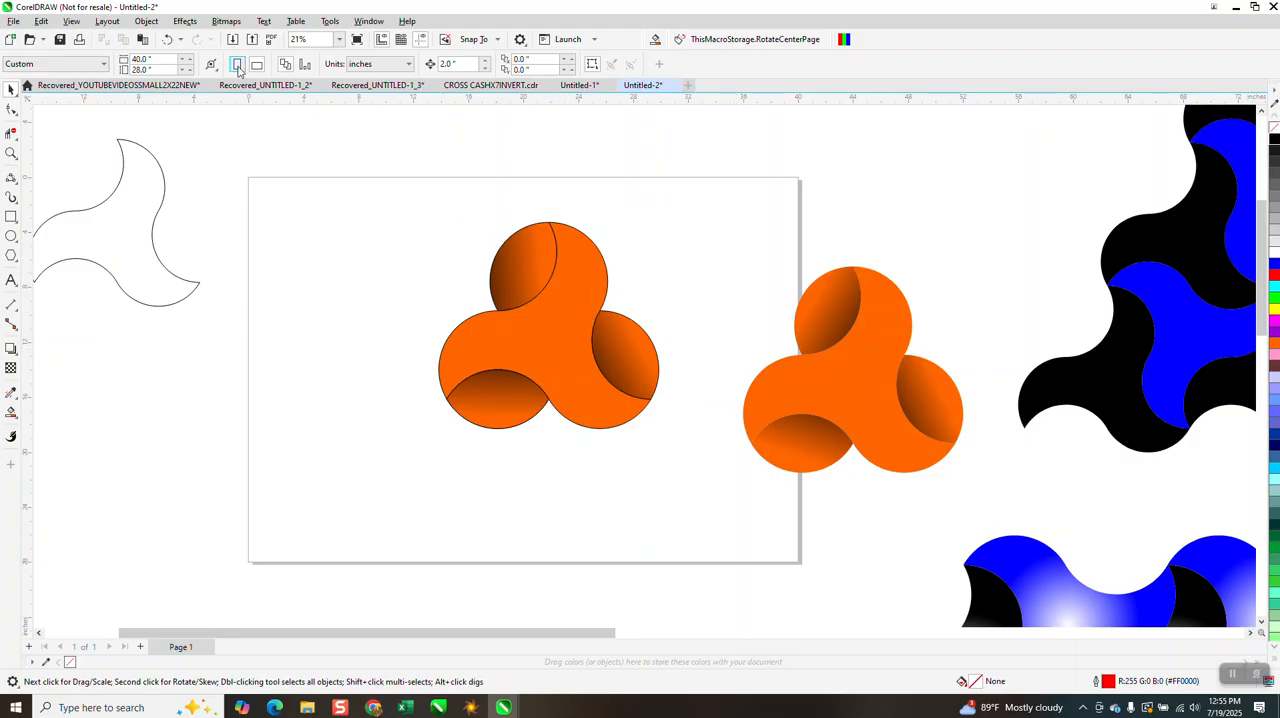
Try a white outline on the middle three-armed group and change the outline colour to orange
click(1273, 258)
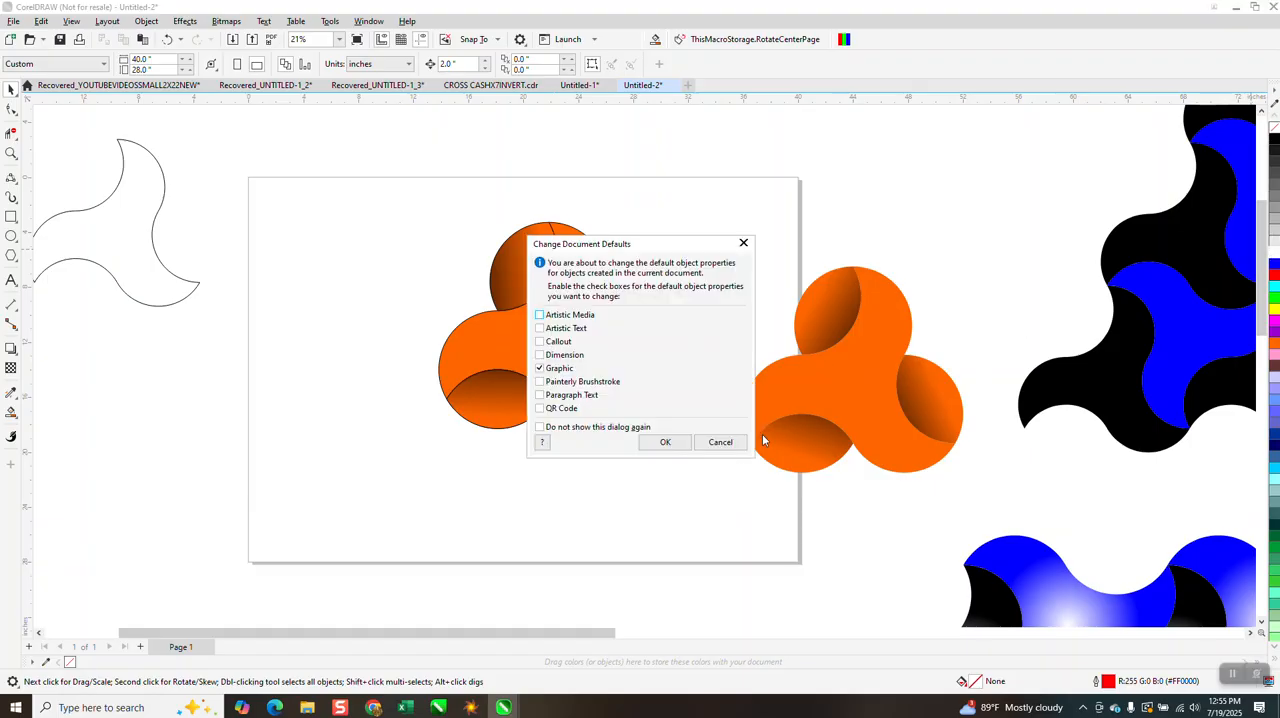
click(710, 442)
drag(390, 198, 695, 450)
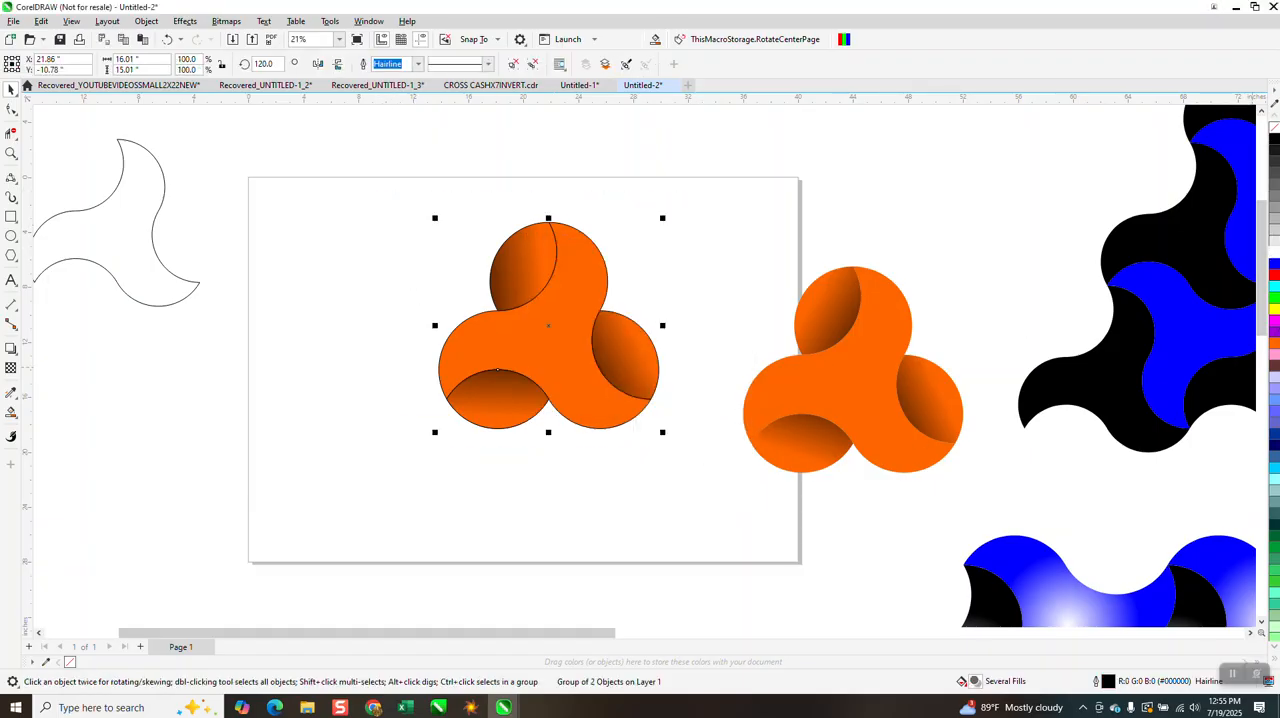
right_click(1275, 257)
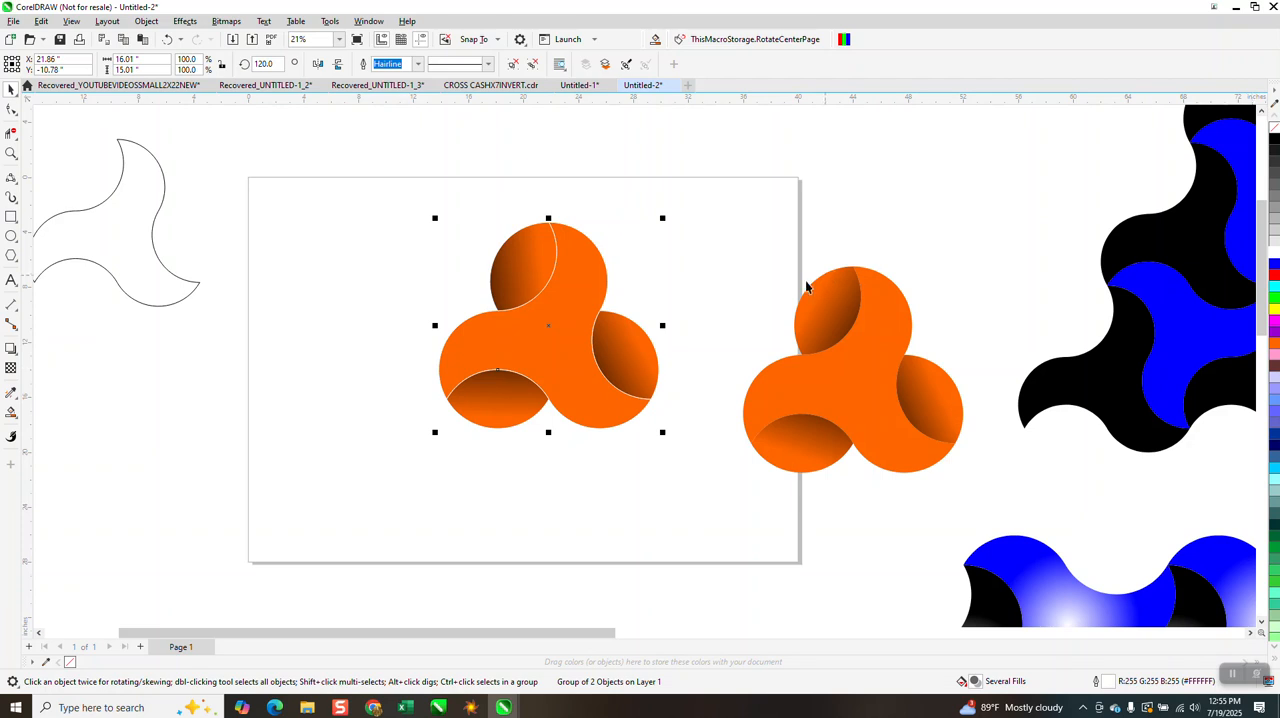
right_click(1275, 349)
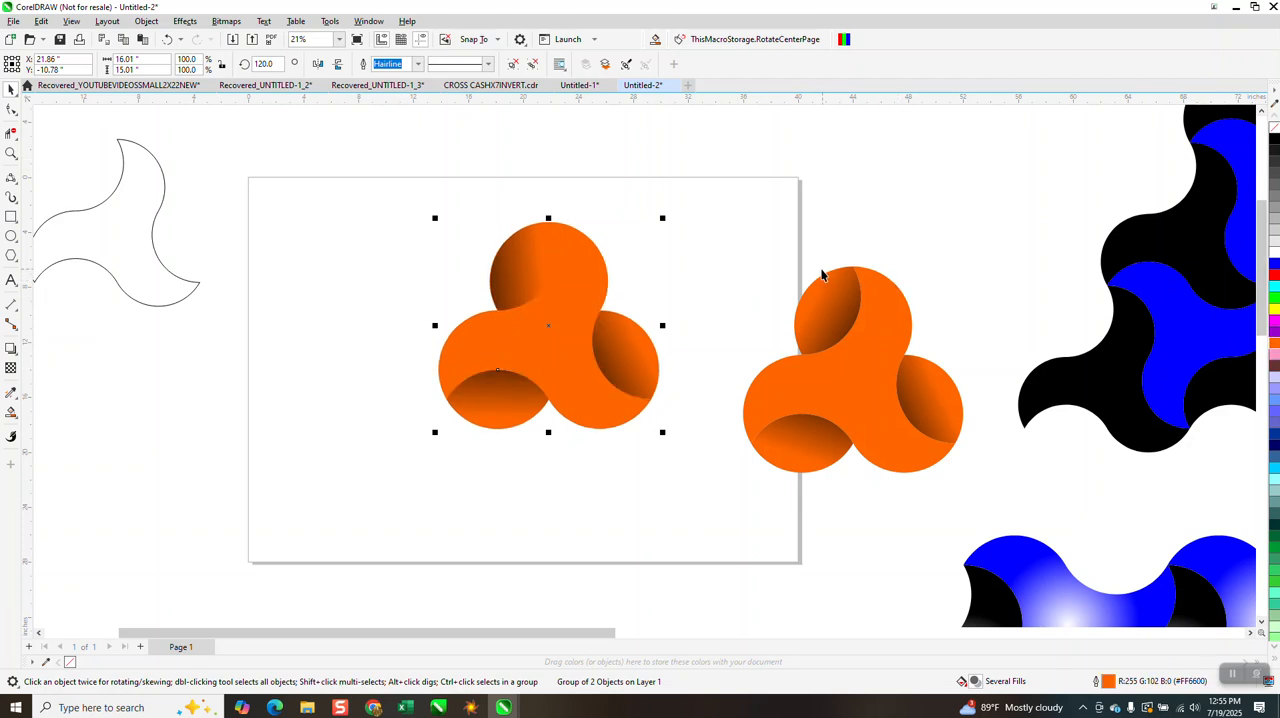
click(714, 256)
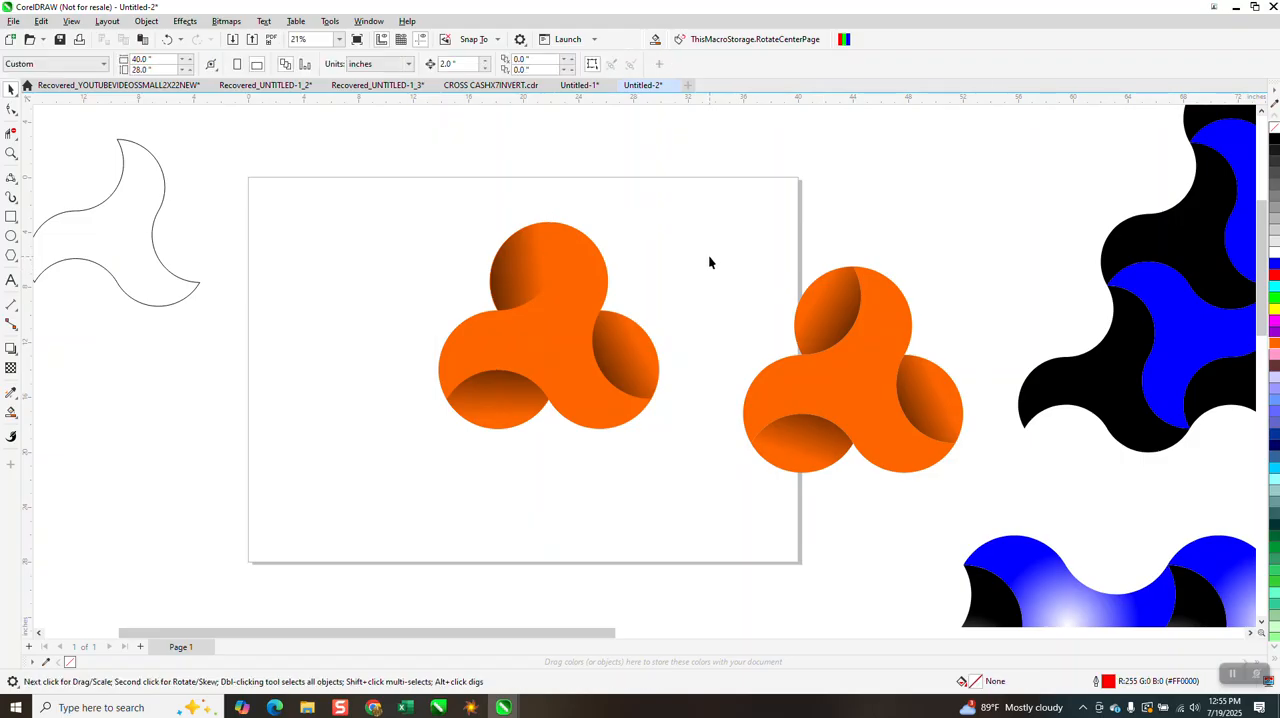